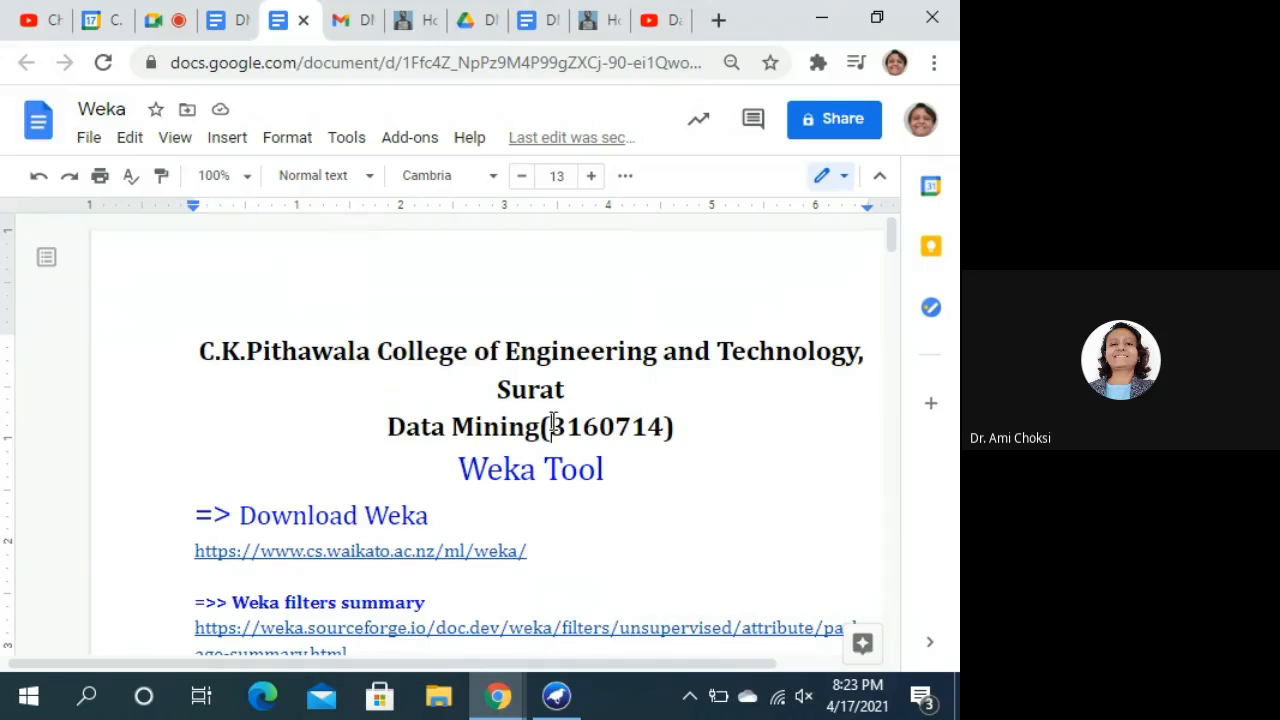
# Find the linear regression entry in the Classification section of the Weka notes
pyautogui.click(662, 441)
pyautogui.moveTo(459, 466); pyautogui.dragTo(649, 486)
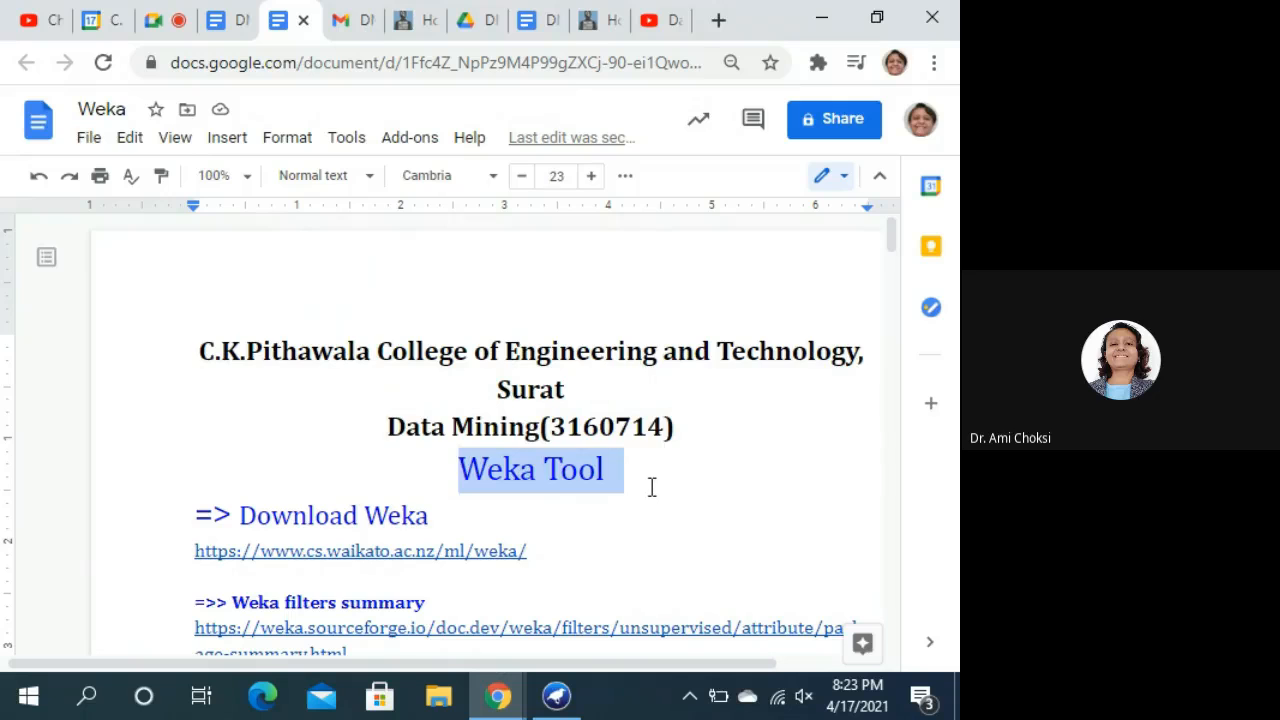
pyautogui.click(652, 487)
pyautogui.hotkey('ctrl', 'f')
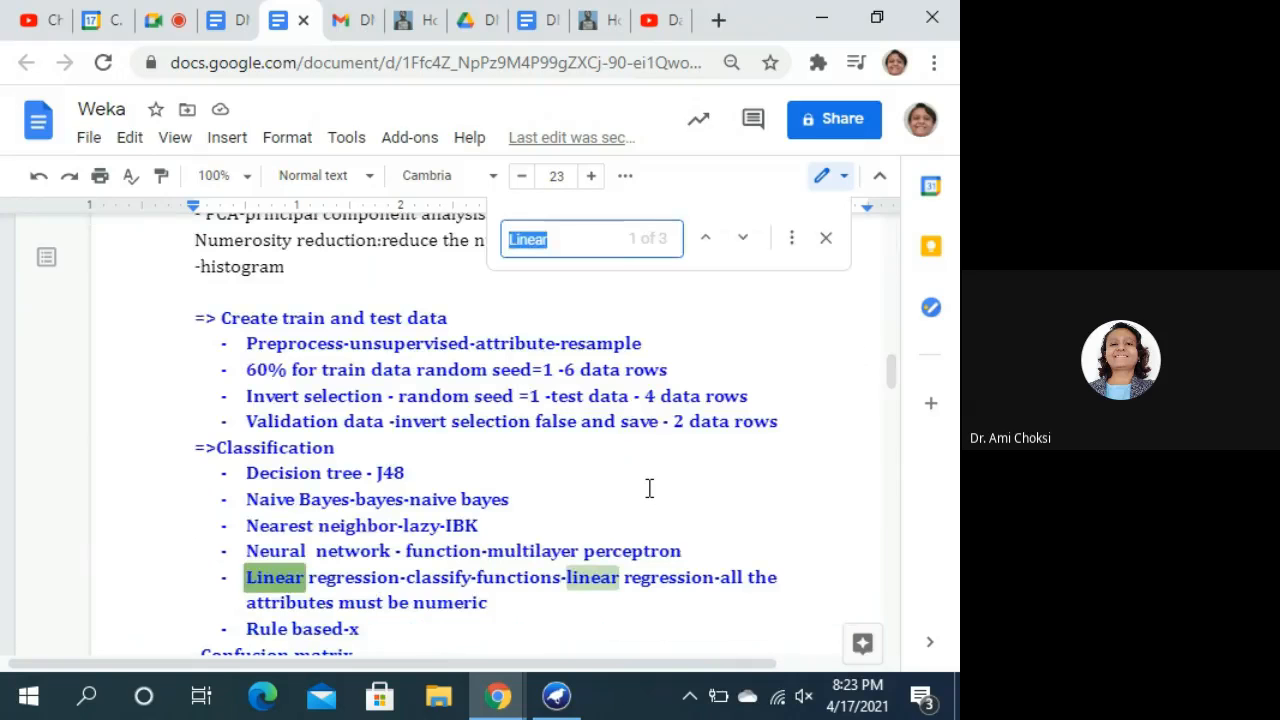
pyautogui.click(825, 238)
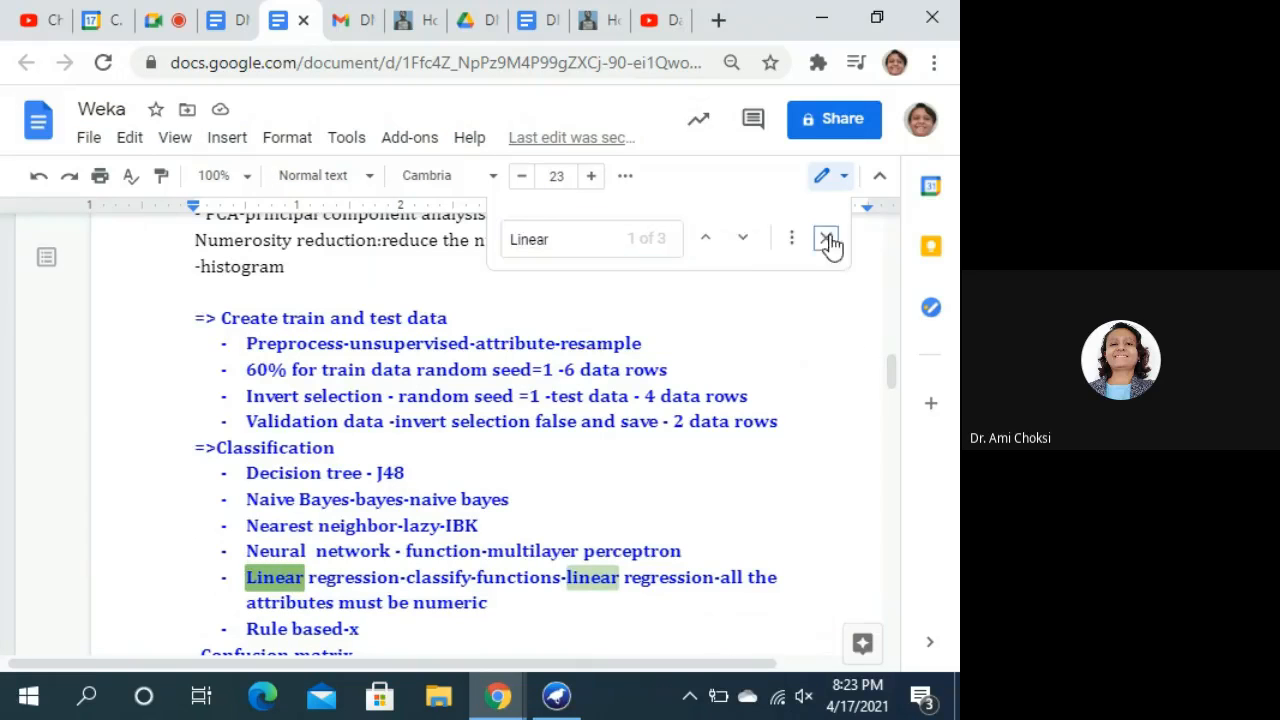
pyautogui.click(332, 578)
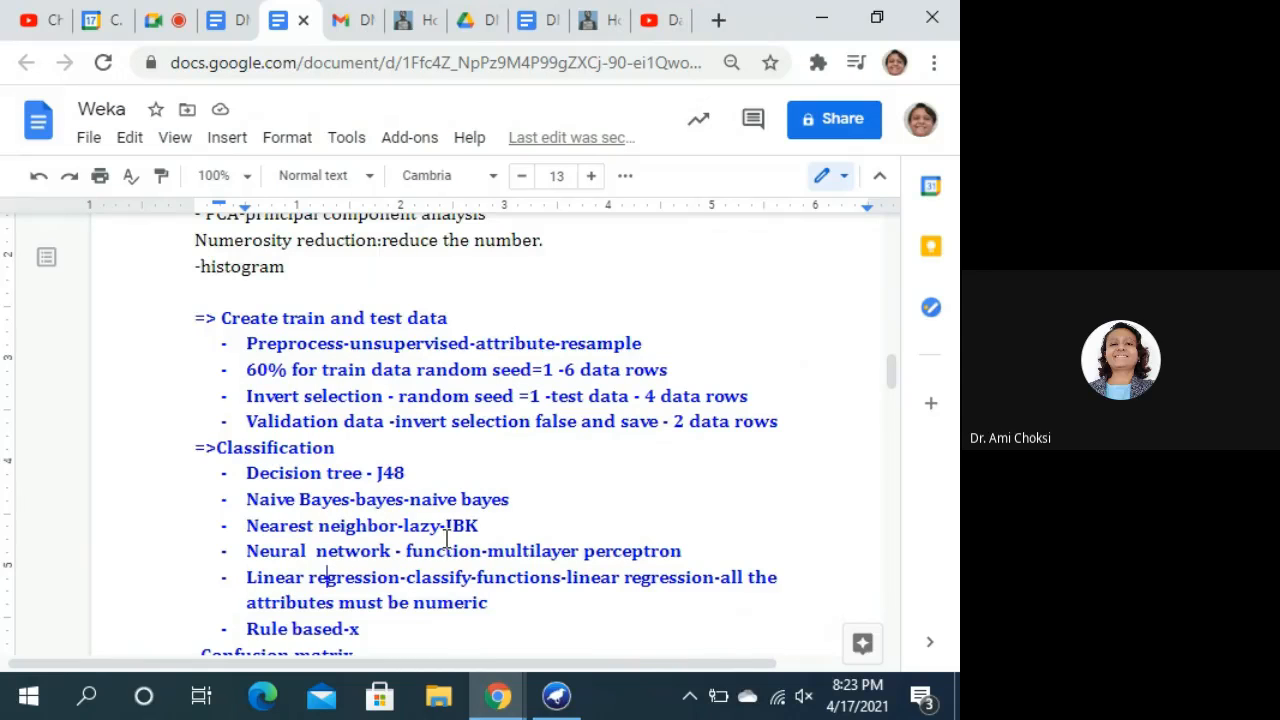
pyautogui.scroll(-3, 447, 540)
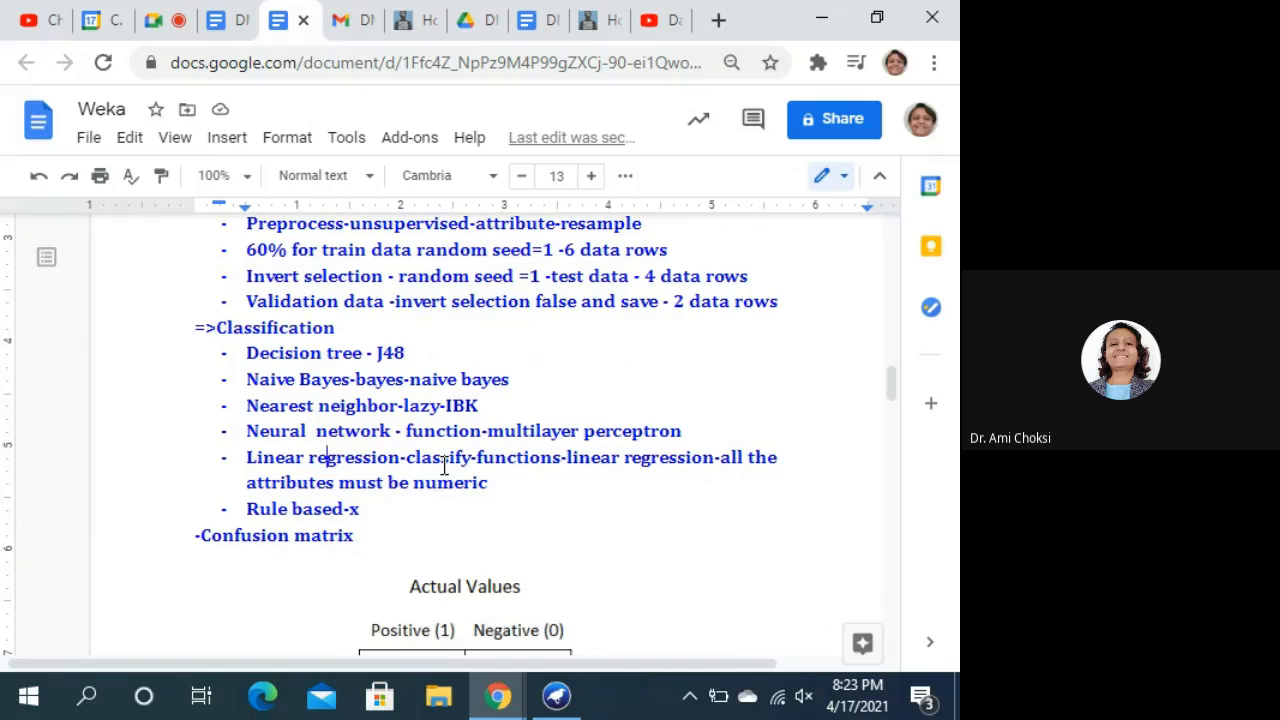
# Review the linear regression note, highlighting its classify-functions path and the requirement that all attributes be numeric
pyautogui.click(403, 458)
pyautogui.press('BackSpace')
pyautogui.write('-')
pyautogui.moveTo(407, 458); pyautogui.dragTo(711, 463)
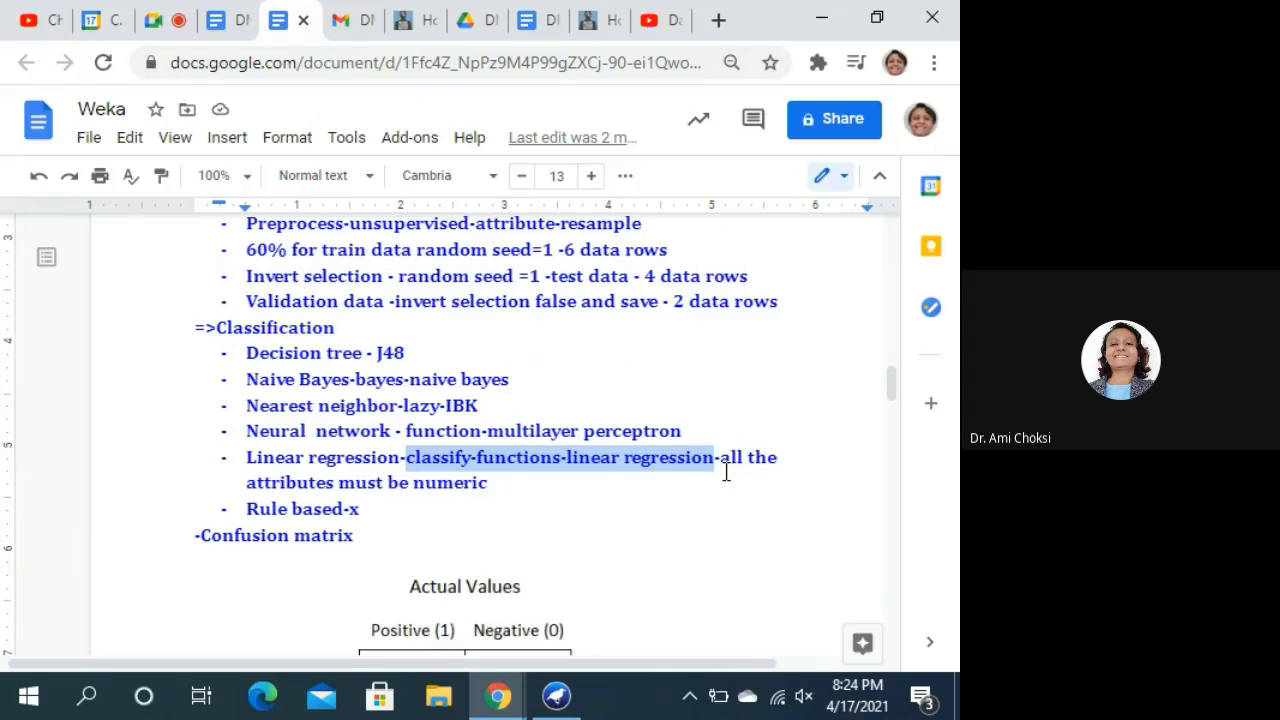
pyautogui.click(726, 470)
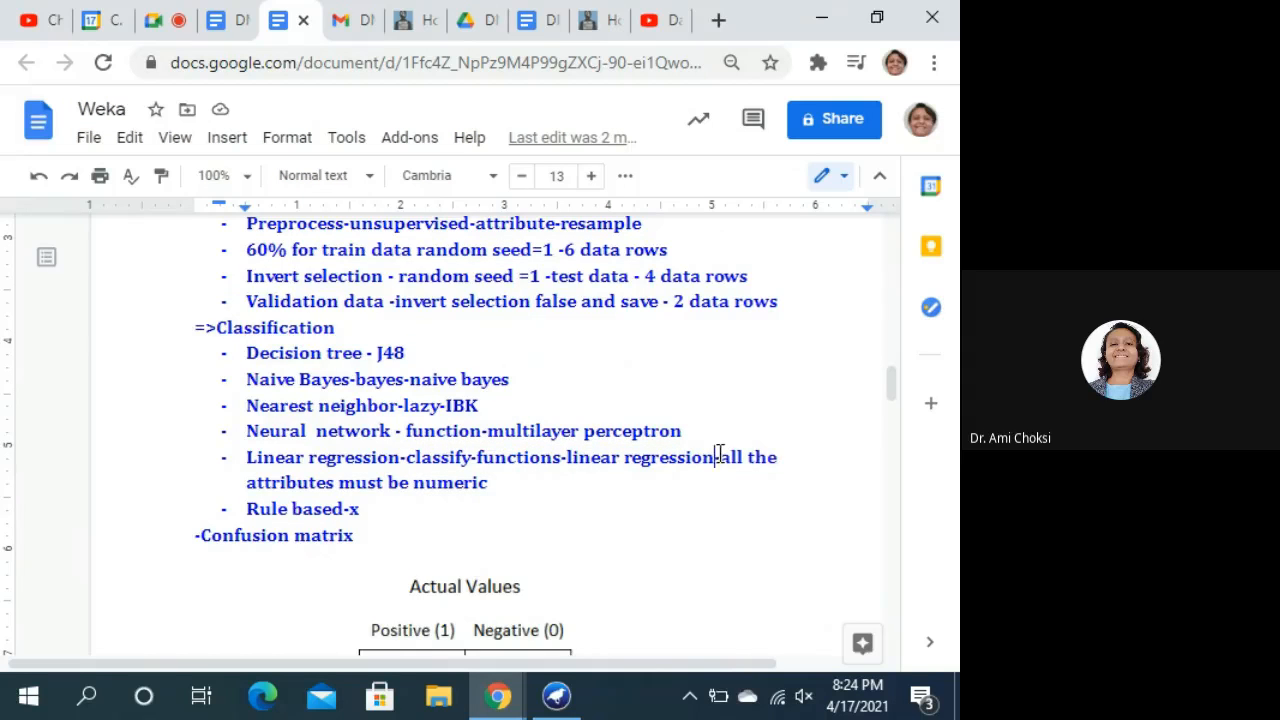
pyautogui.moveTo(714, 462); pyautogui.dragTo(775, 476)
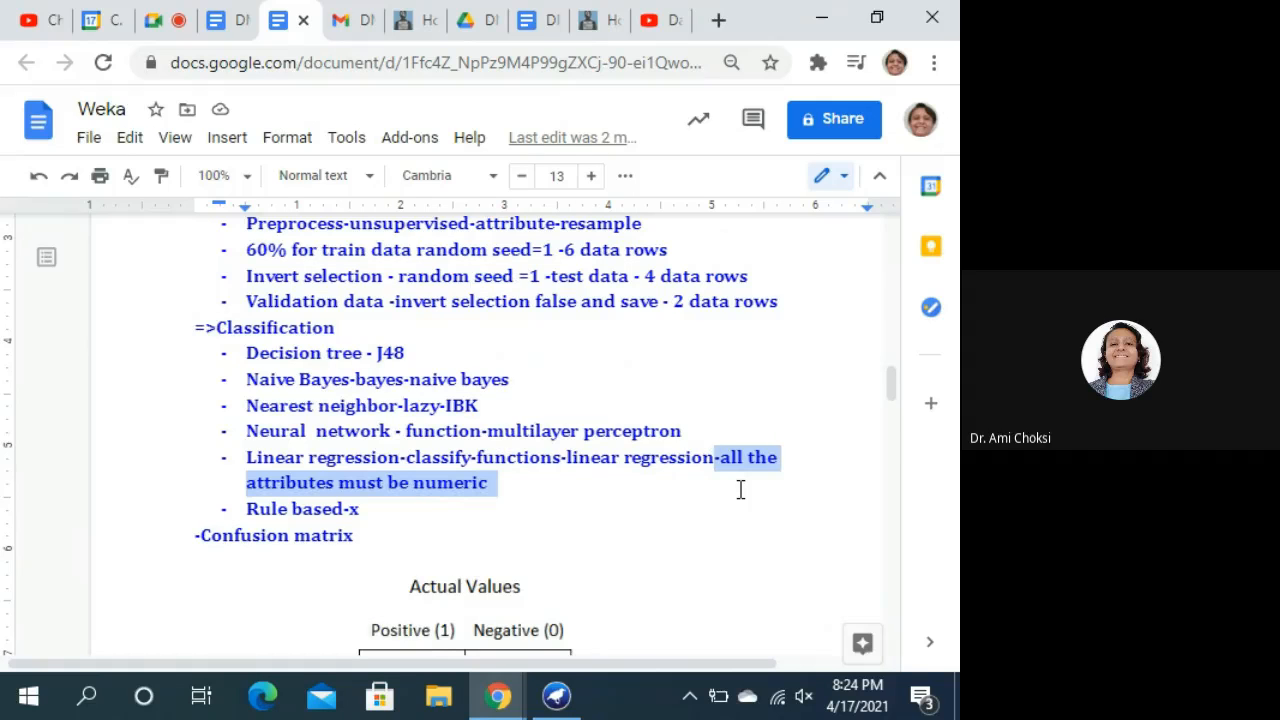
pyautogui.click(536, 464)
pyautogui.click(506, 484)
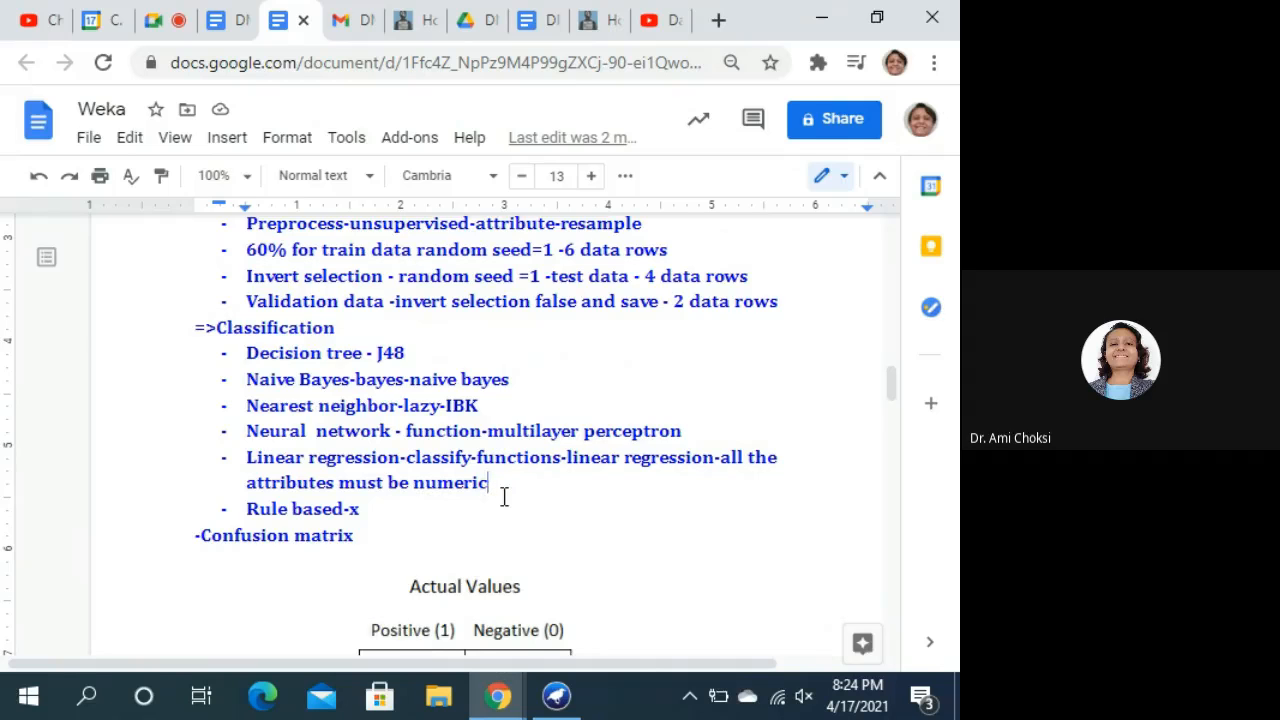
# Switch to Weka, launch the Explorer and start opening a data file
pyautogui.click(552, 698)
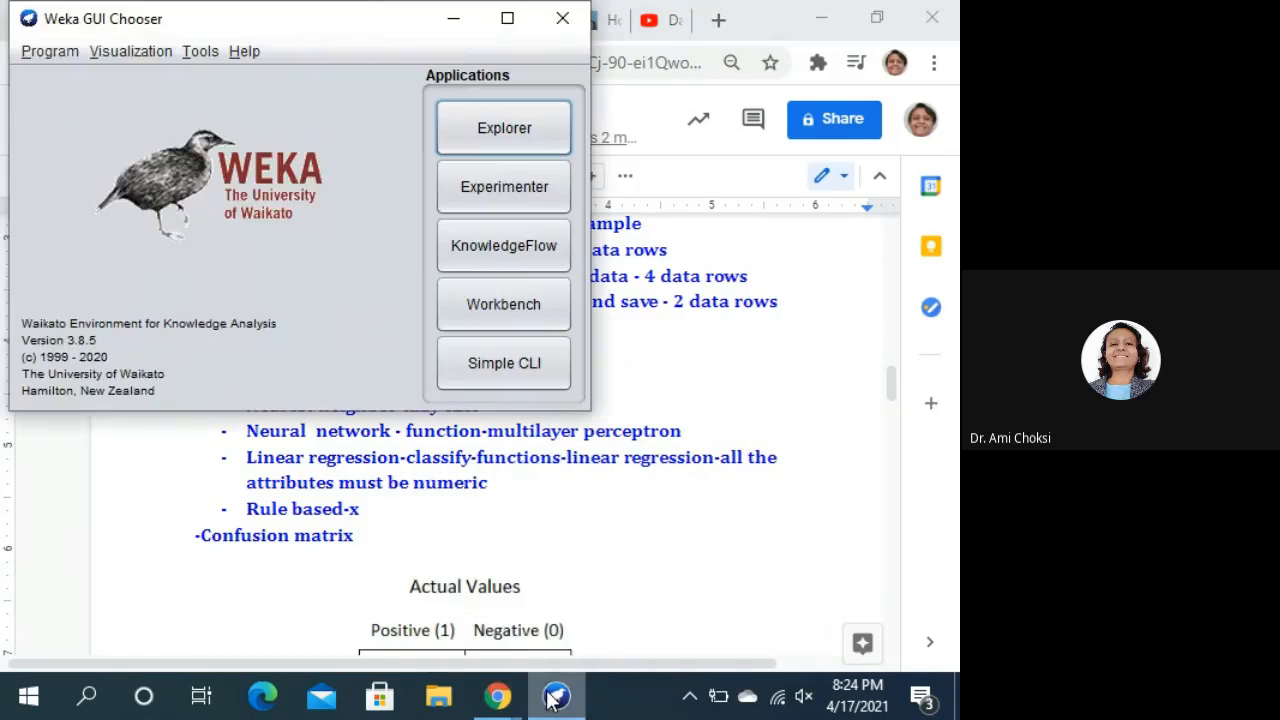
pyautogui.click(503, 140)
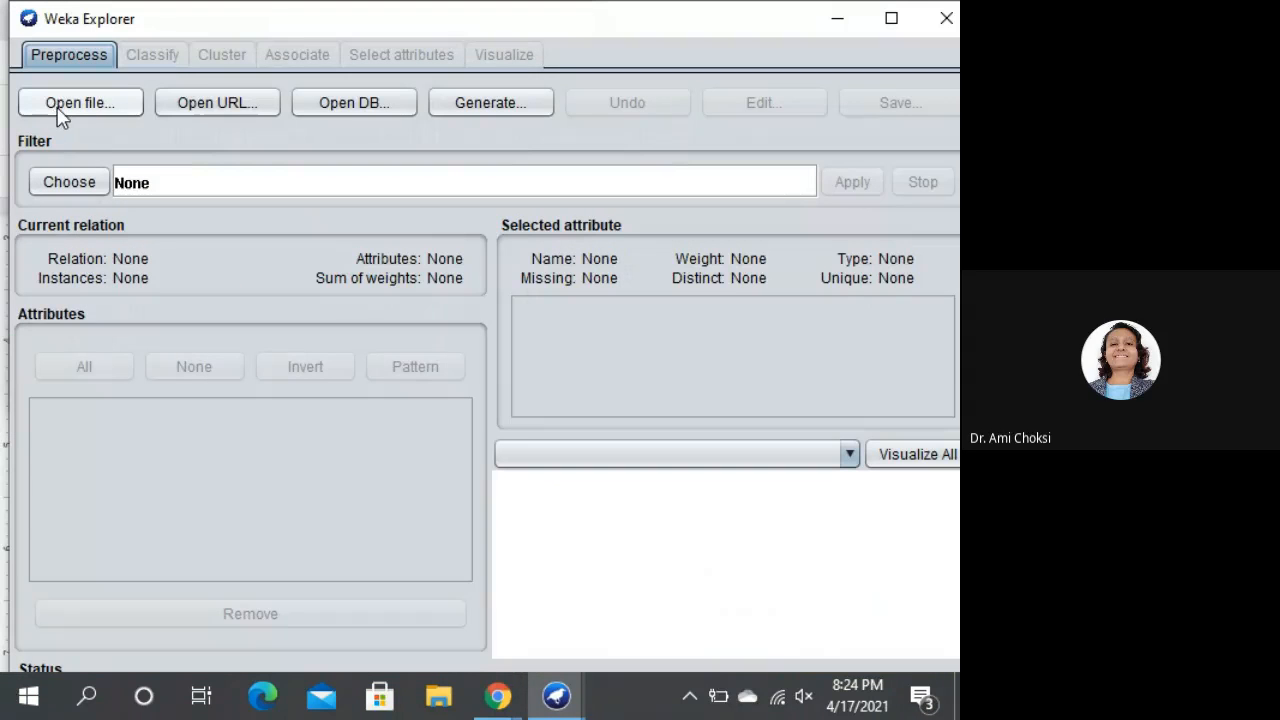
pyautogui.click(60, 112)
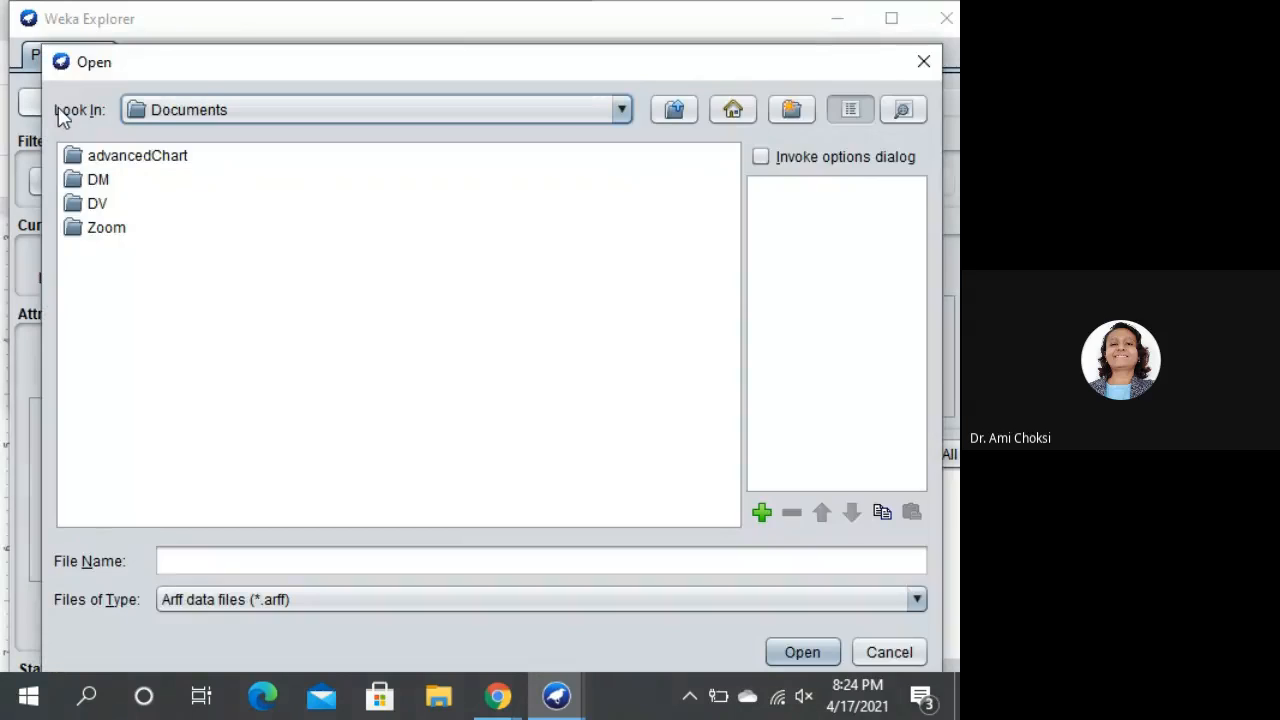
# Browse to the Weka-3-8-5 folder inside Program Files on Local Disk (C:)
pyautogui.click(195, 108)
pyautogui.scroll(3, 229, 229)
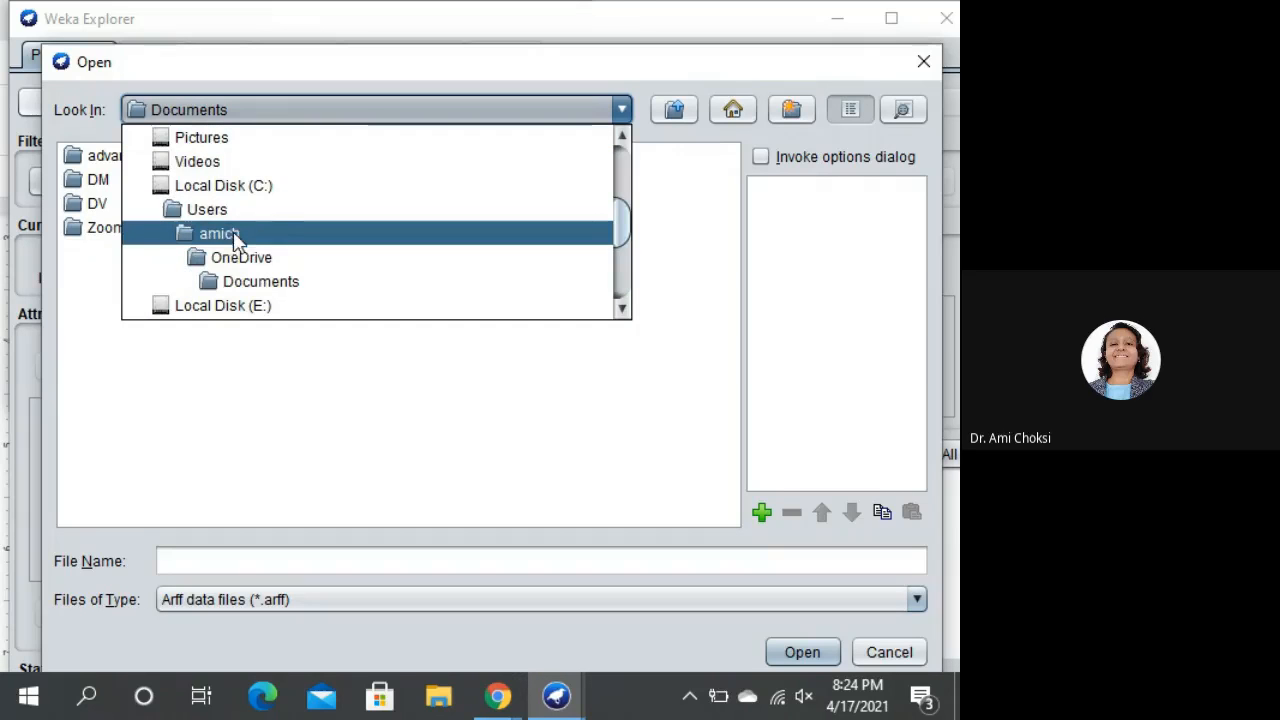
pyautogui.click(228, 188)
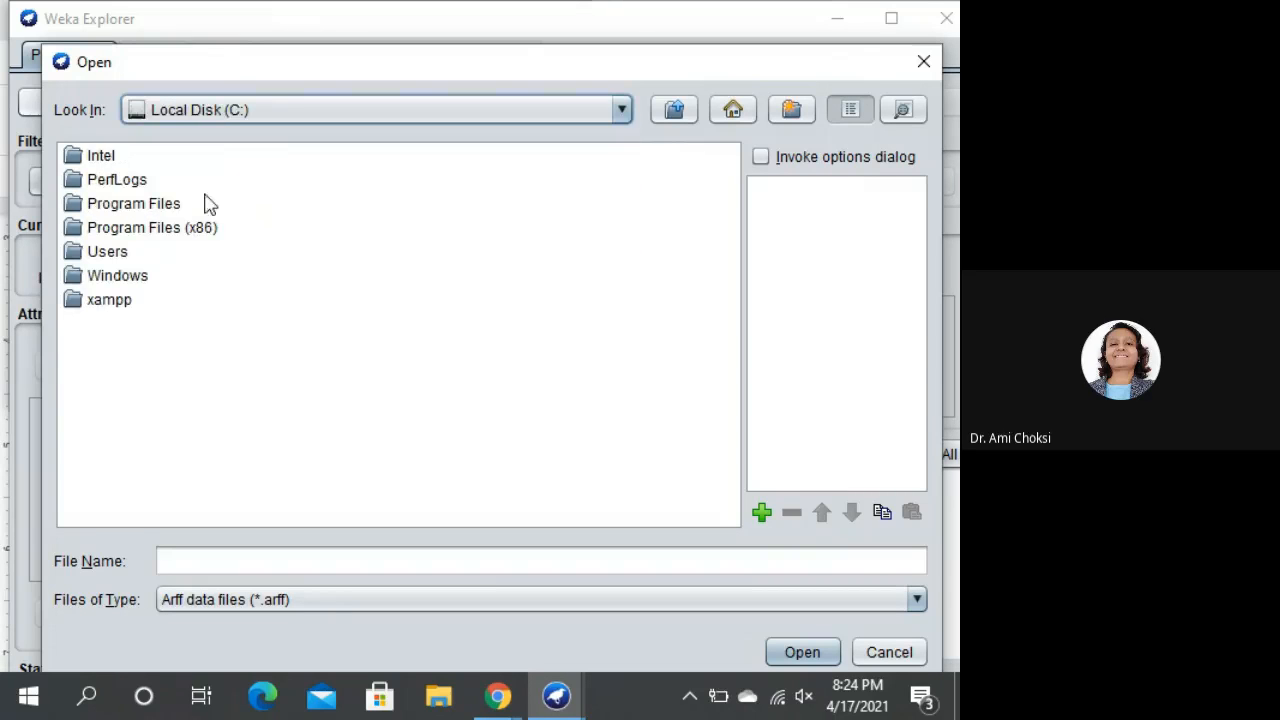
pyautogui.click(166, 212)
pyautogui.click(166, 205)
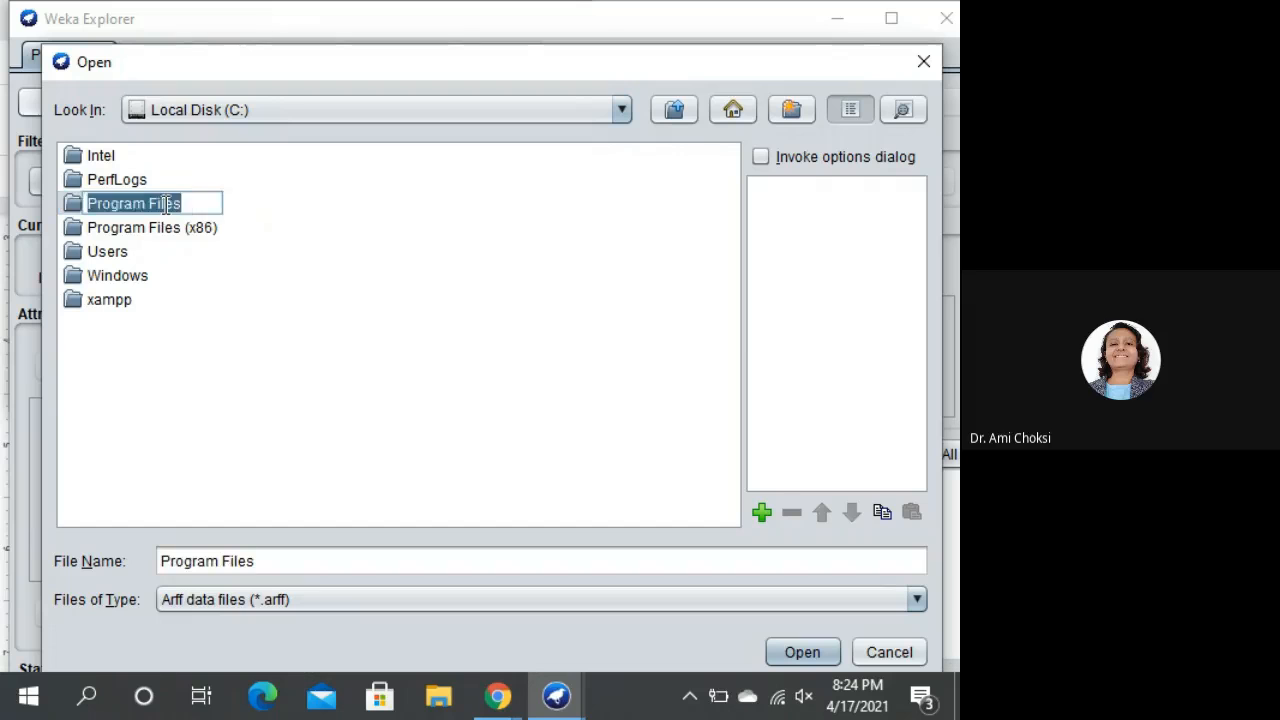
pyautogui.doubleClick(166, 205)
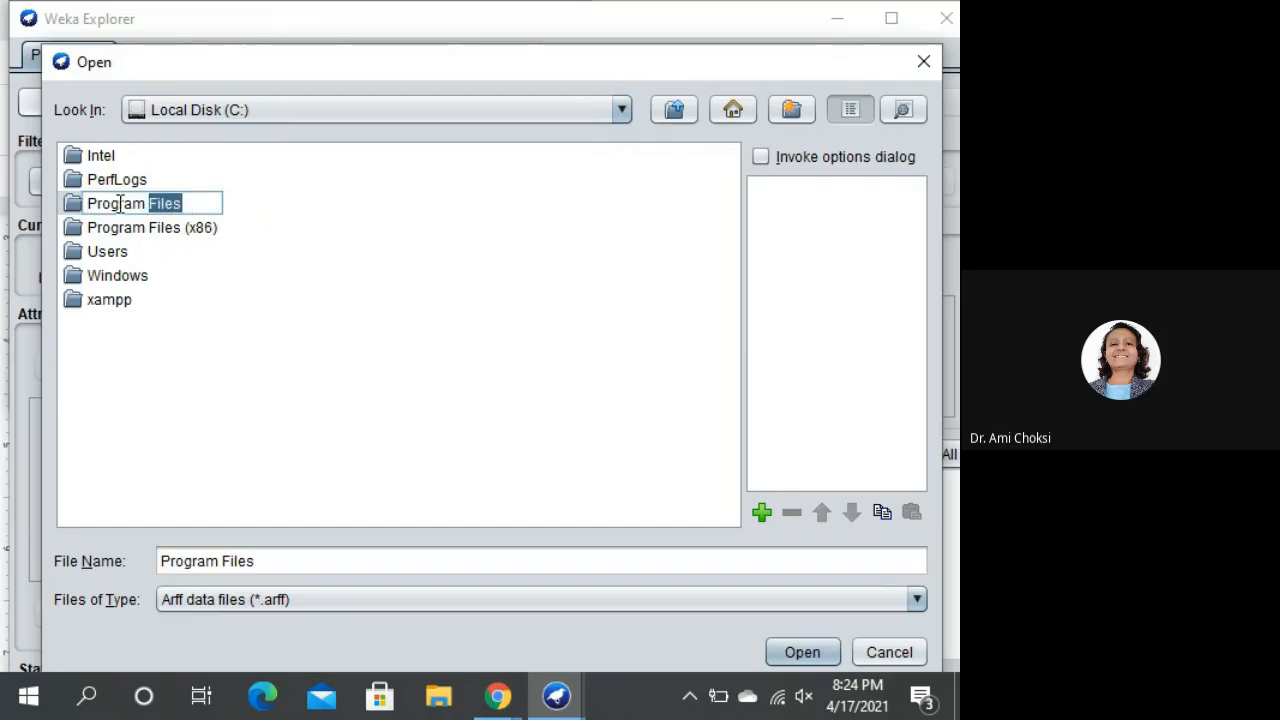
pyautogui.doubleClick(70, 205)
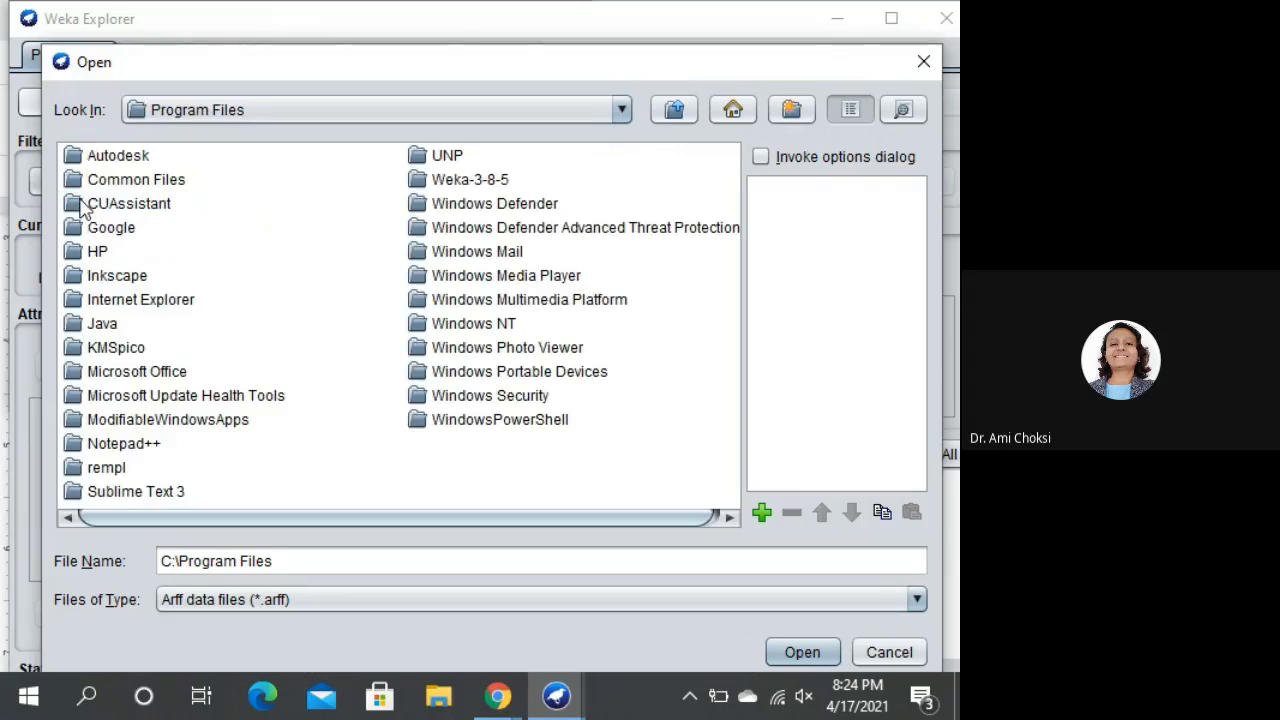
pyautogui.doubleClick(506, 178)
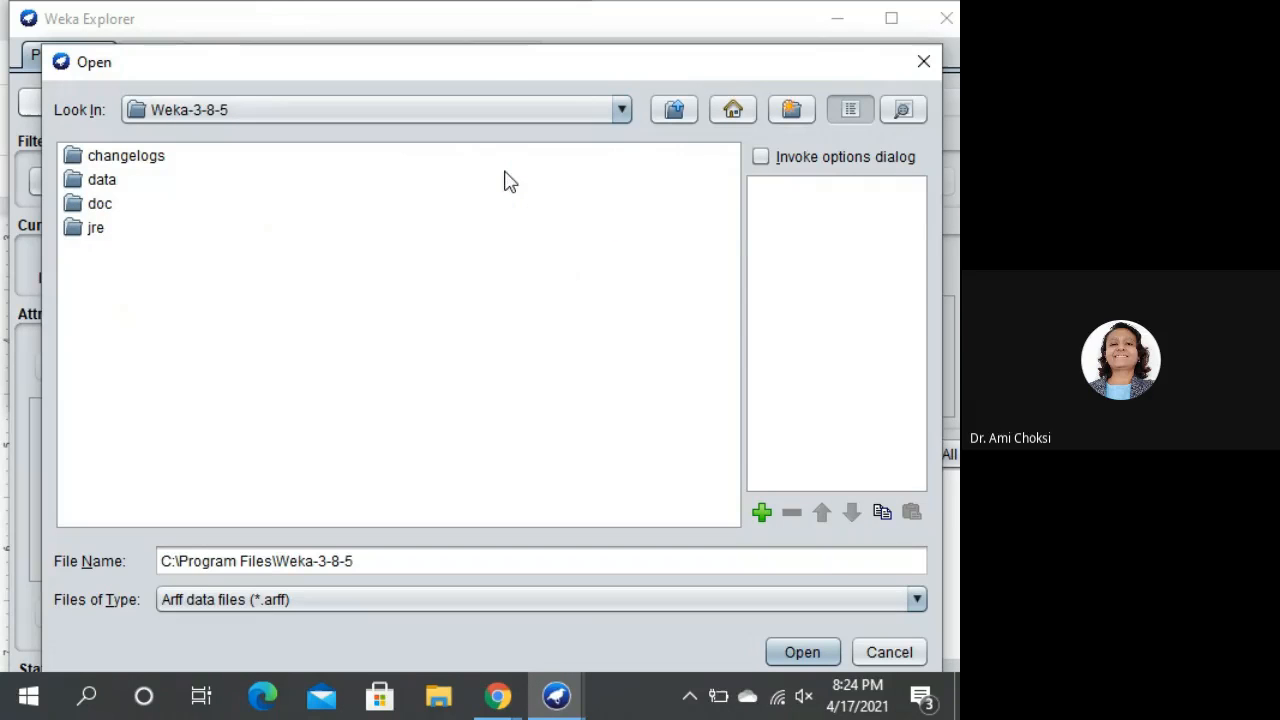
# Load the cpu.arff dataset from Weka's data folder
pyautogui.click(108, 180)
pyautogui.doubleClick(108, 182)
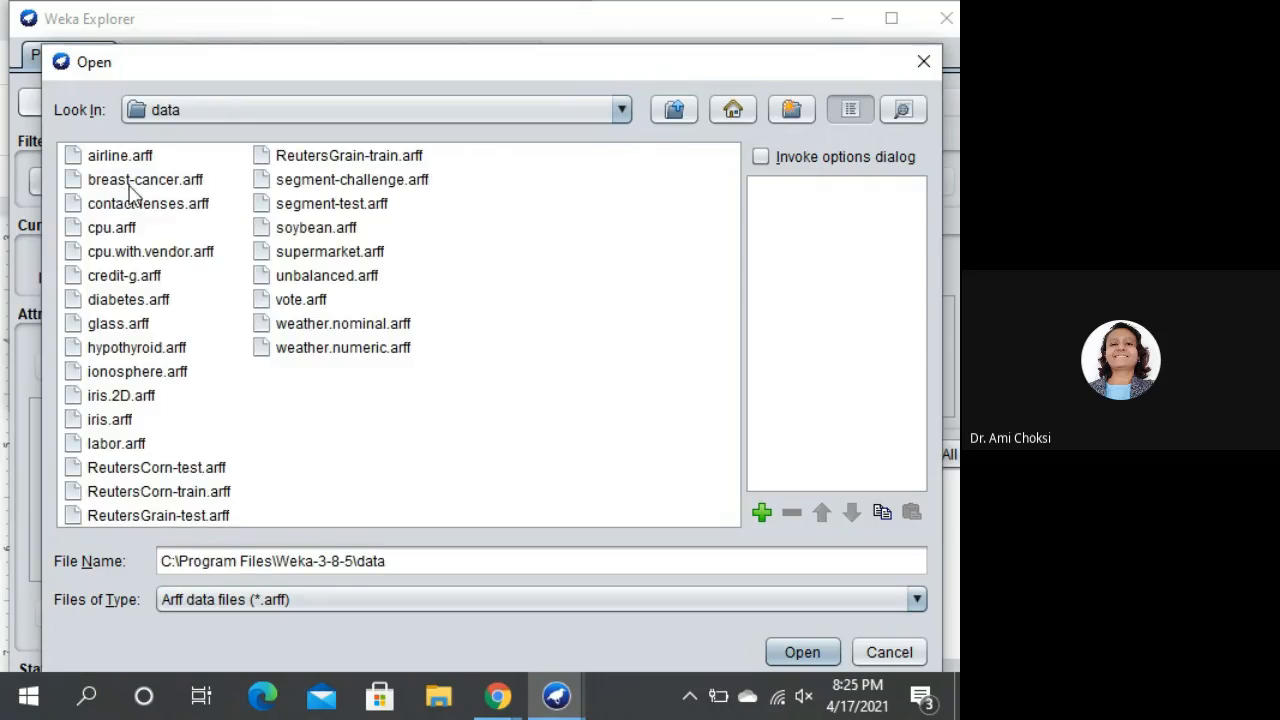
pyautogui.click(128, 238)
pyautogui.doubleClick(128, 238)
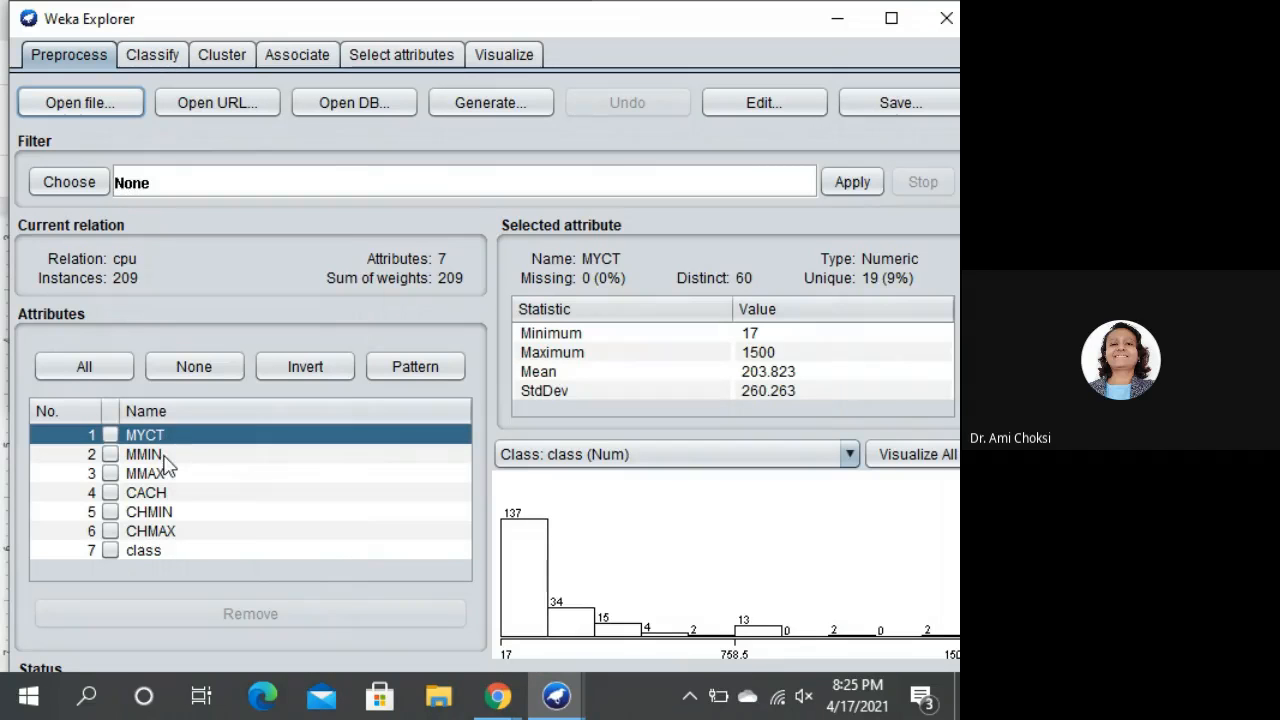
# Examine the type and statistics of the MMIN, MMAX, CACH, CHMIN, CHMAX and class attributes in turn
pyautogui.click(161, 457)
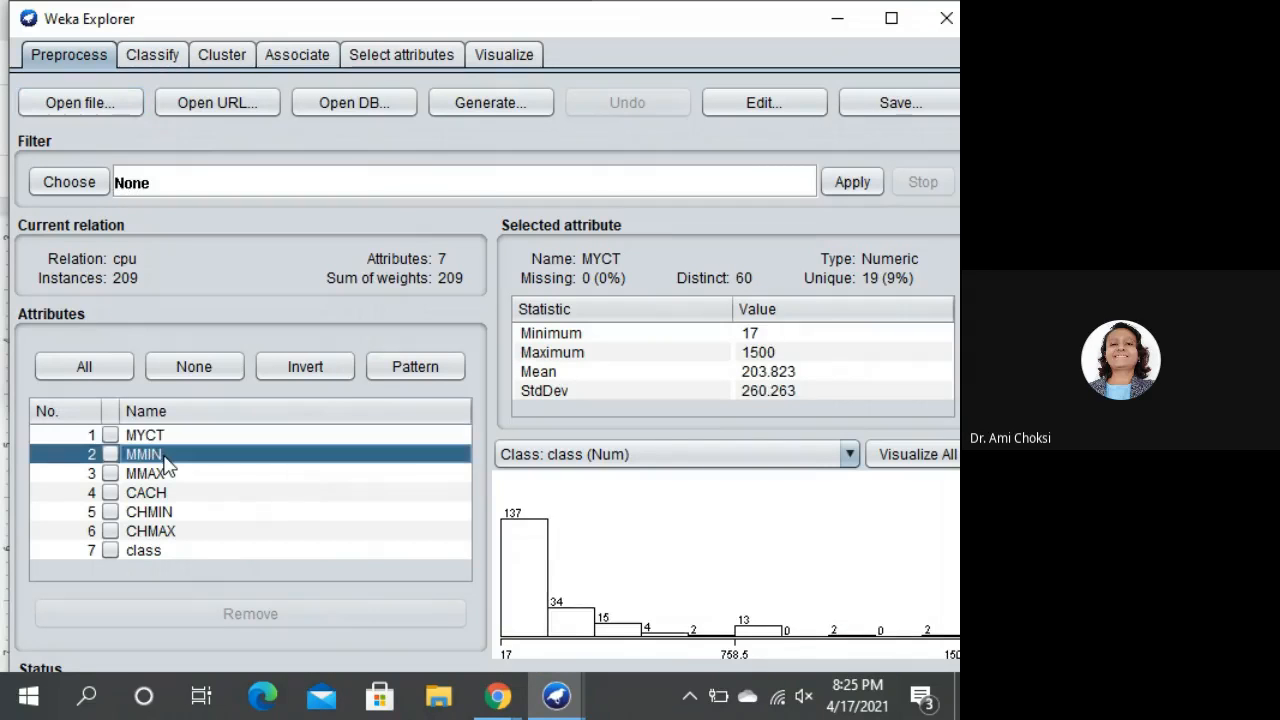
pyautogui.click(133, 477)
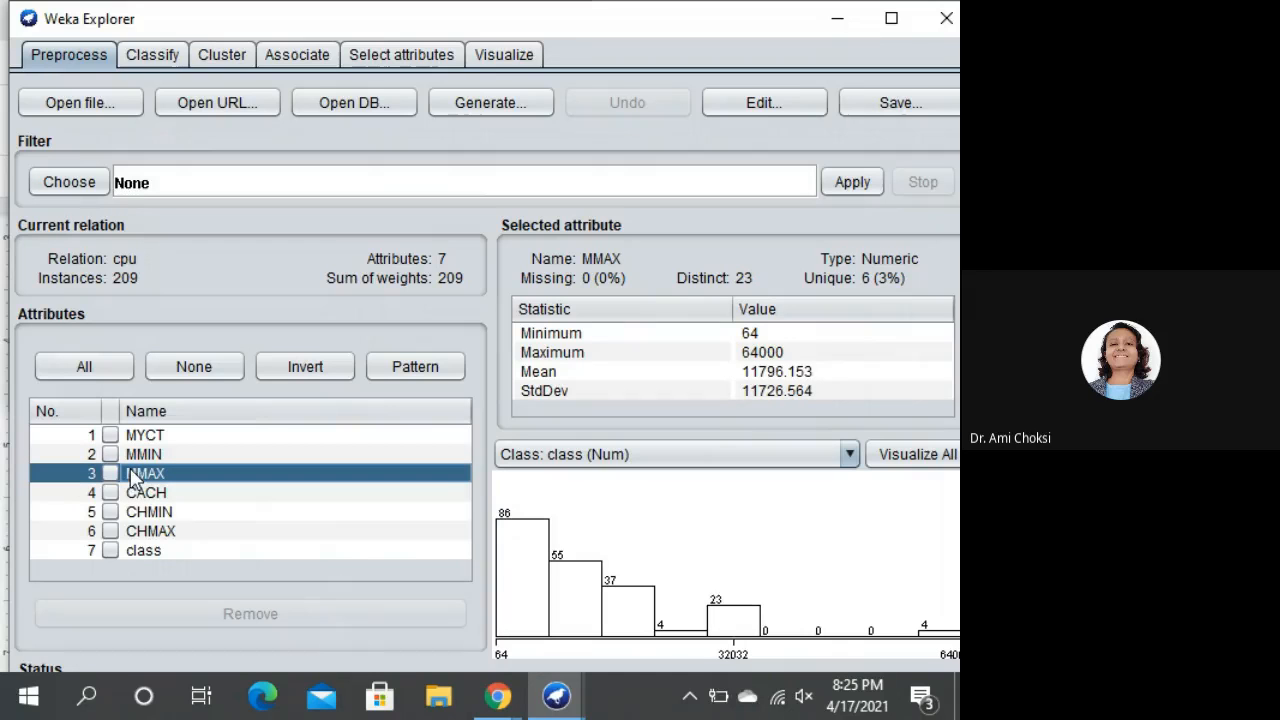
pyautogui.click(138, 497)
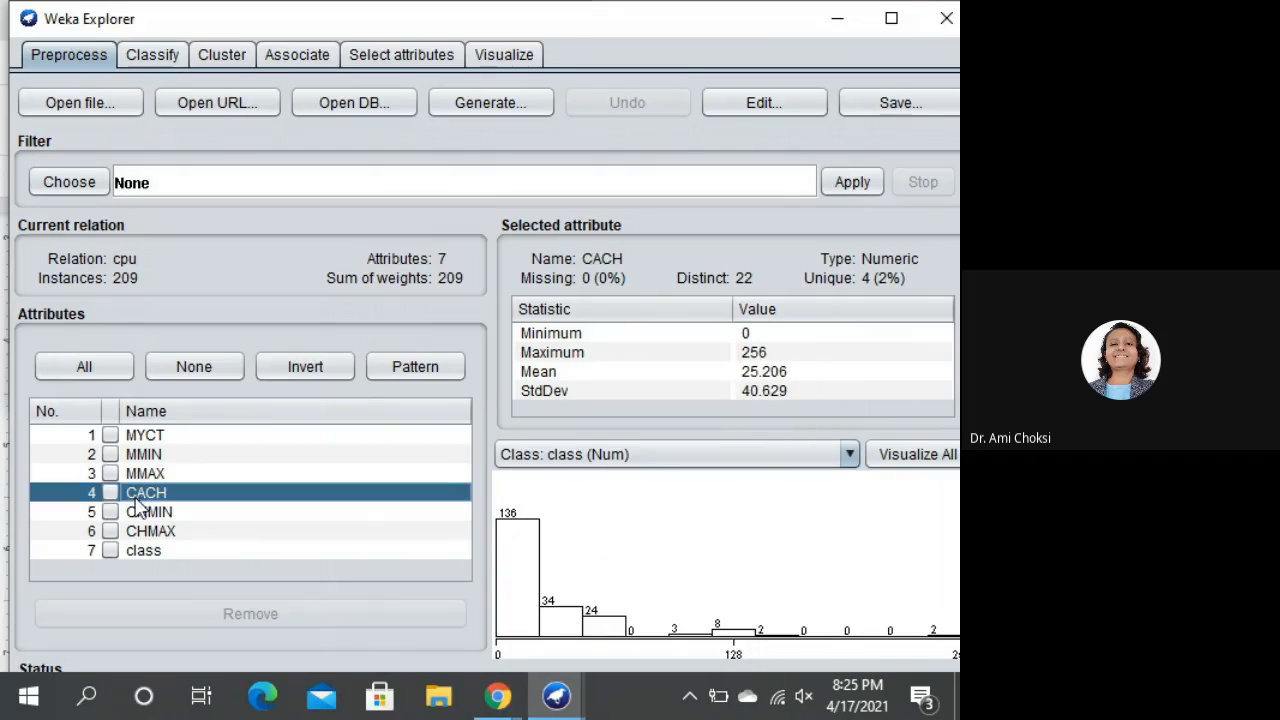
pyautogui.click(143, 515)
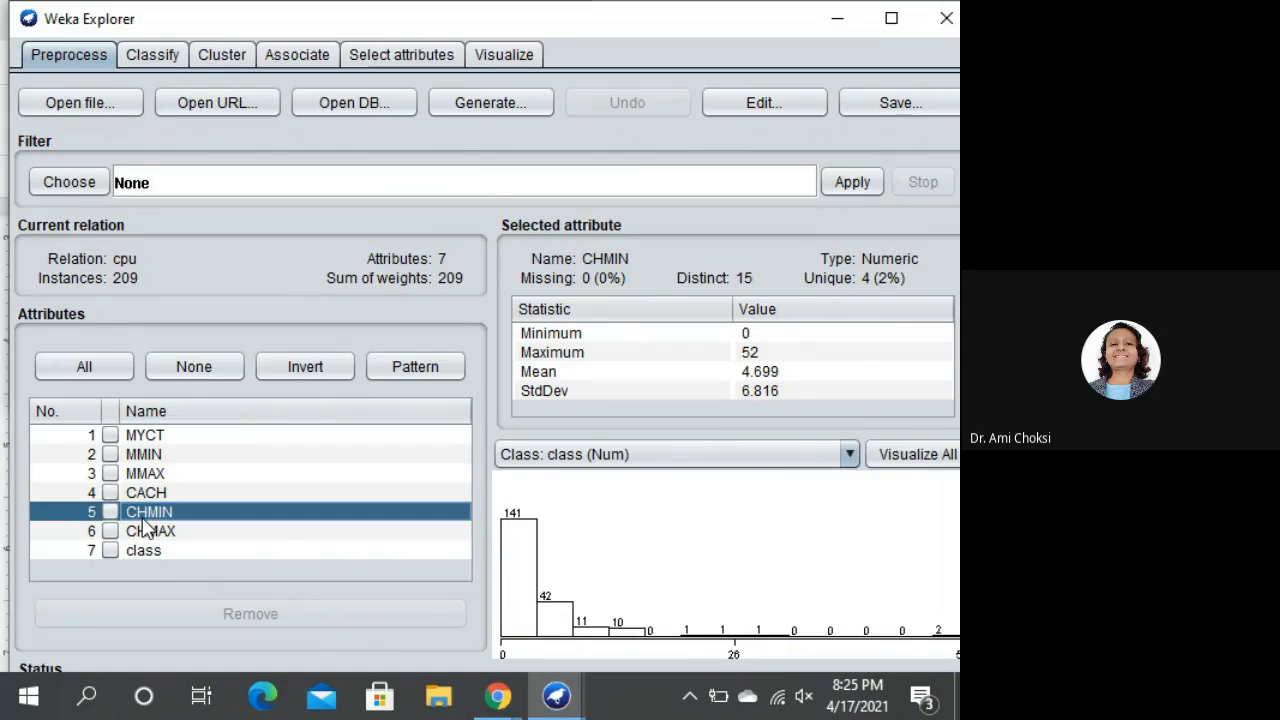
pyautogui.click(146, 538)
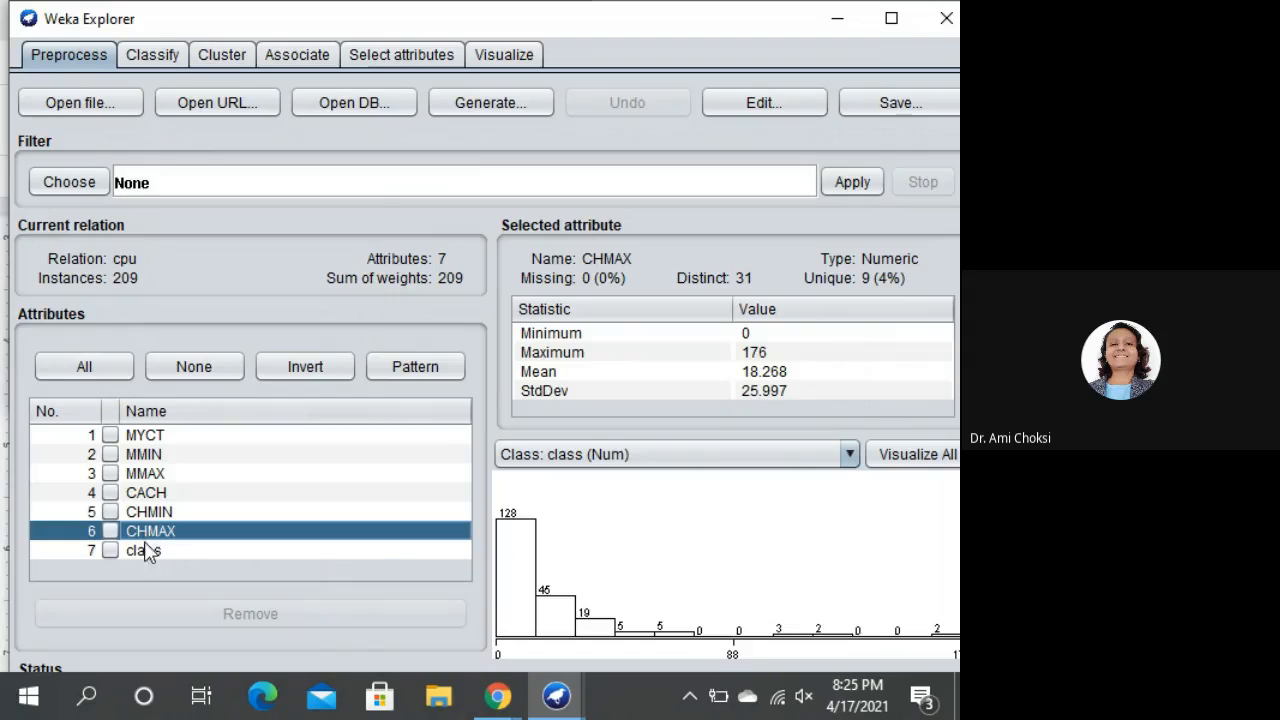
pyautogui.click(142, 558)
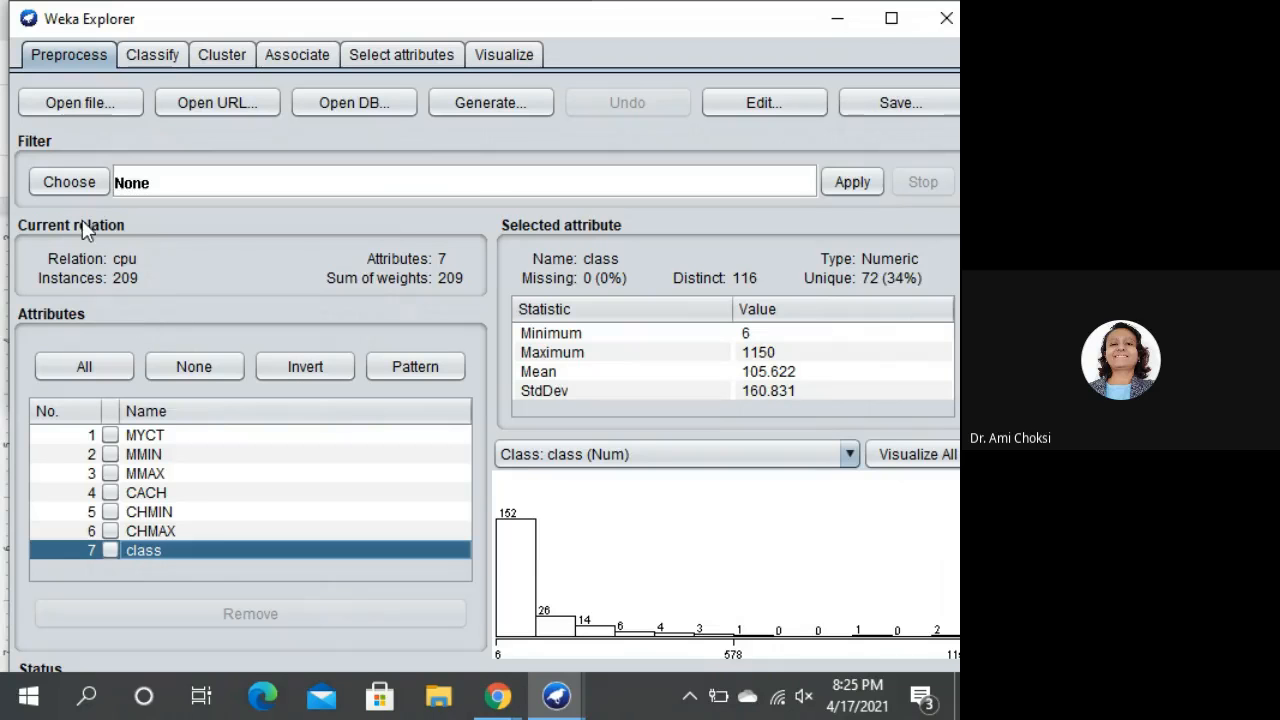
# Choose LinearRegression from the functions group as the classifier for the cpu data
pyautogui.click(150, 57)
pyautogui.click(66, 130)
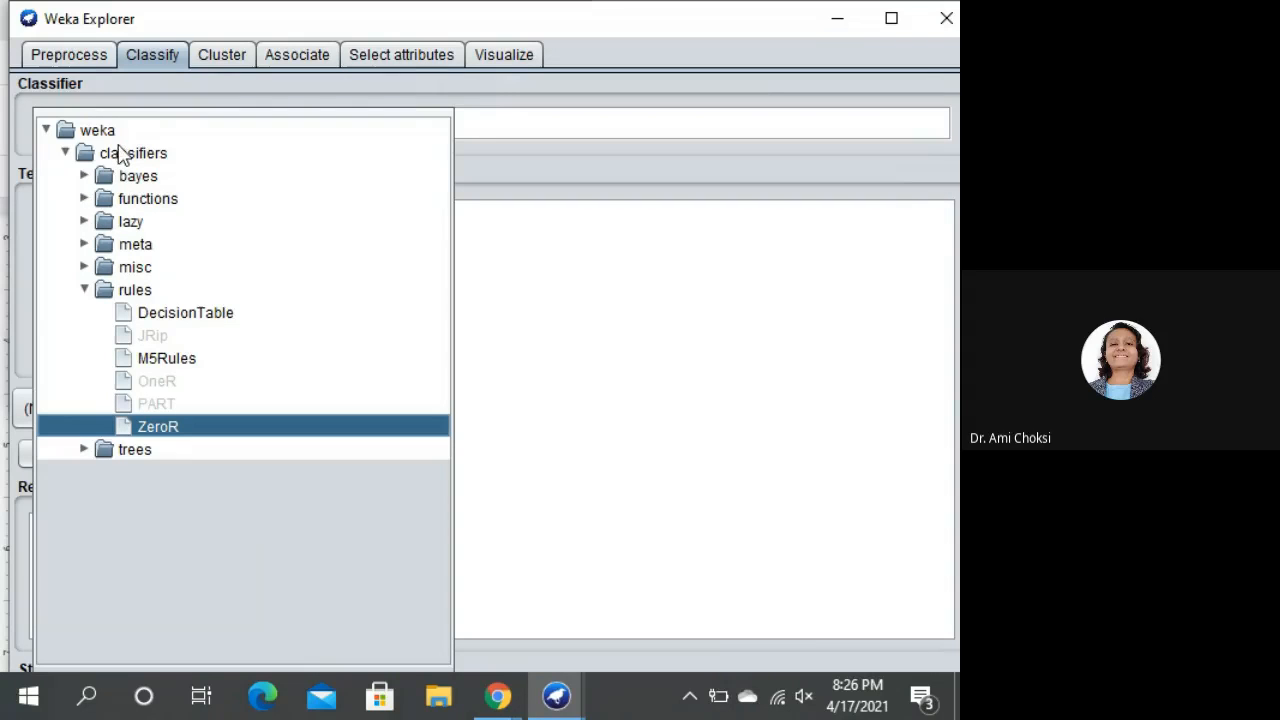
pyautogui.click(84, 198)
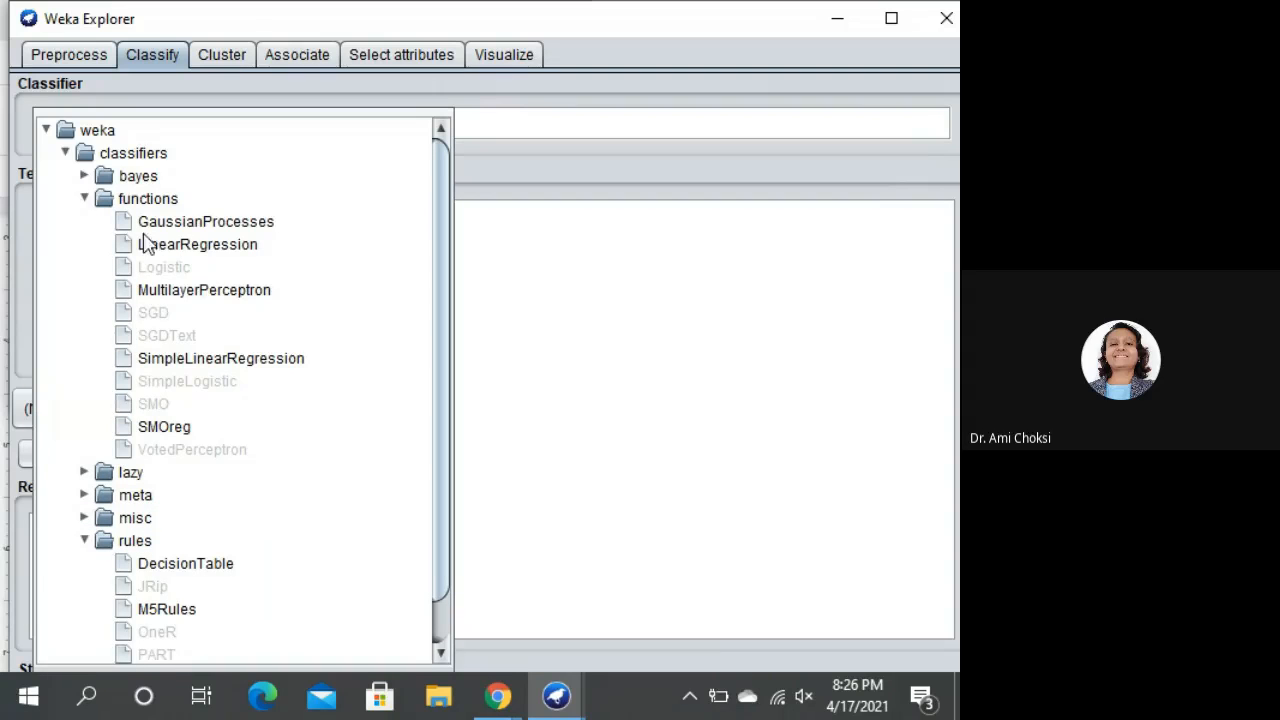
pyautogui.moveTo(153, 252)
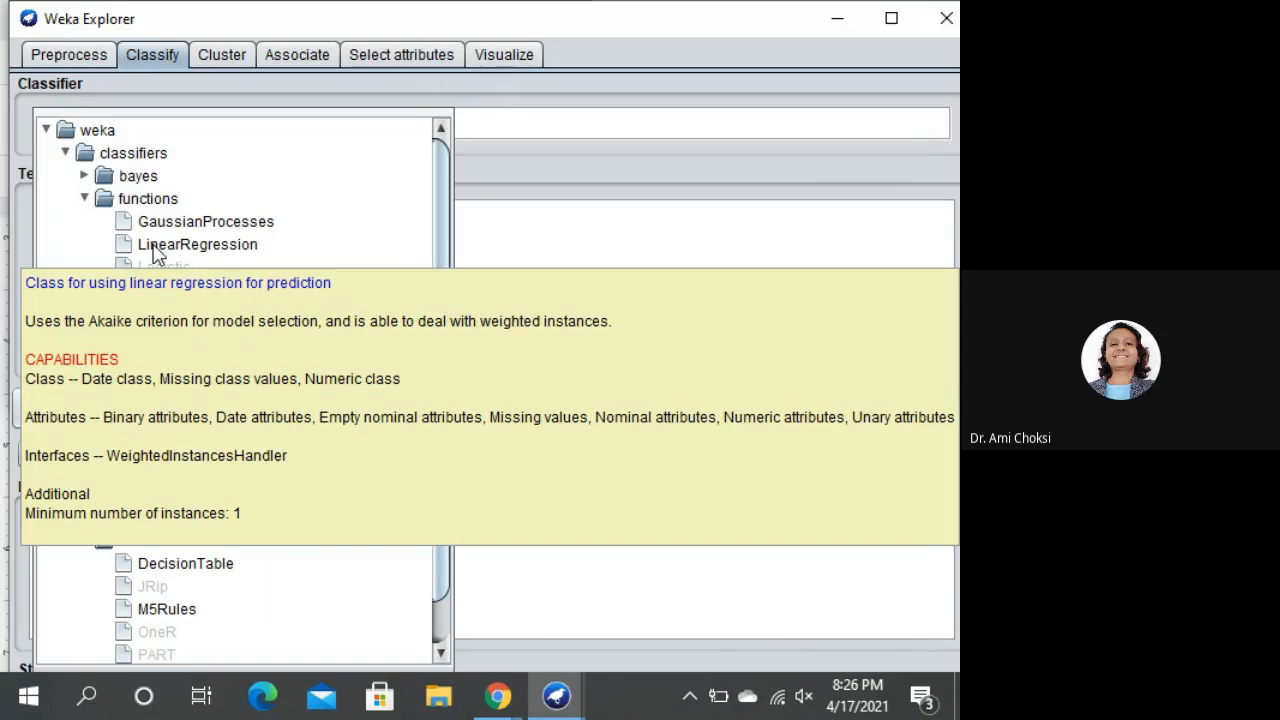
pyautogui.click(156, 250)
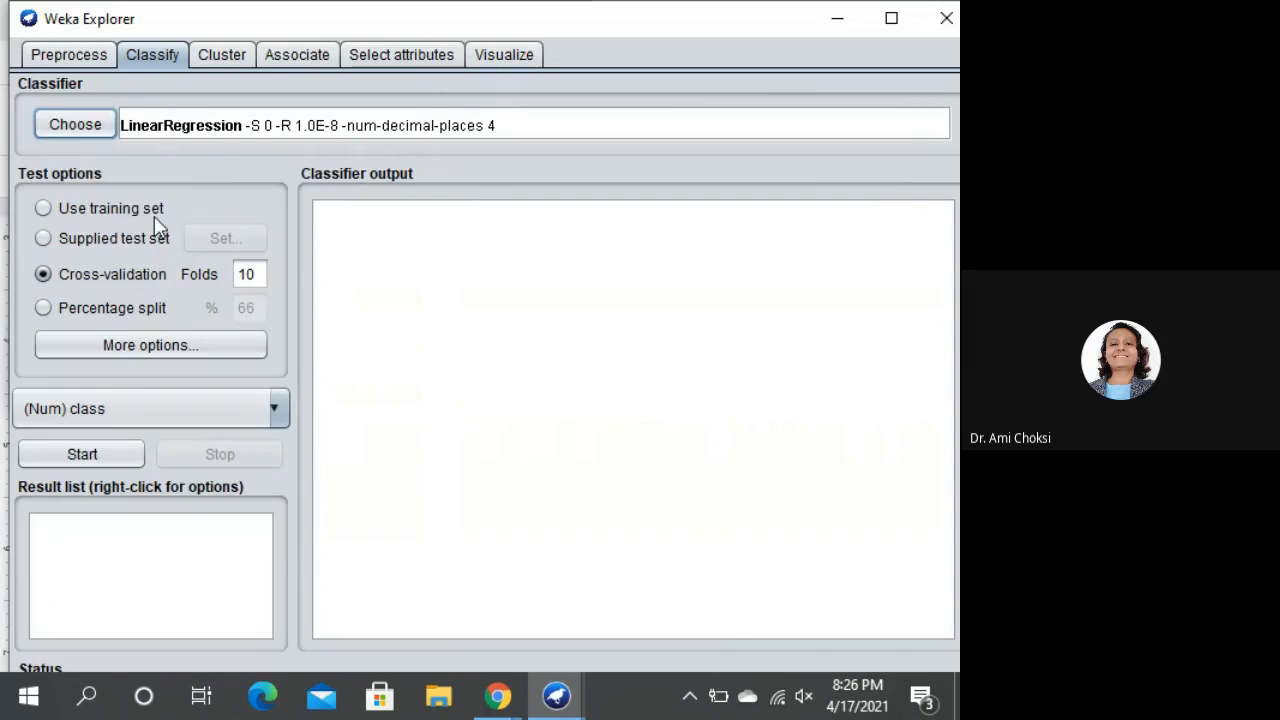
# Review the LinearRegression classifier's parameters and accept the default settings
pyautogui.click(203, 132)
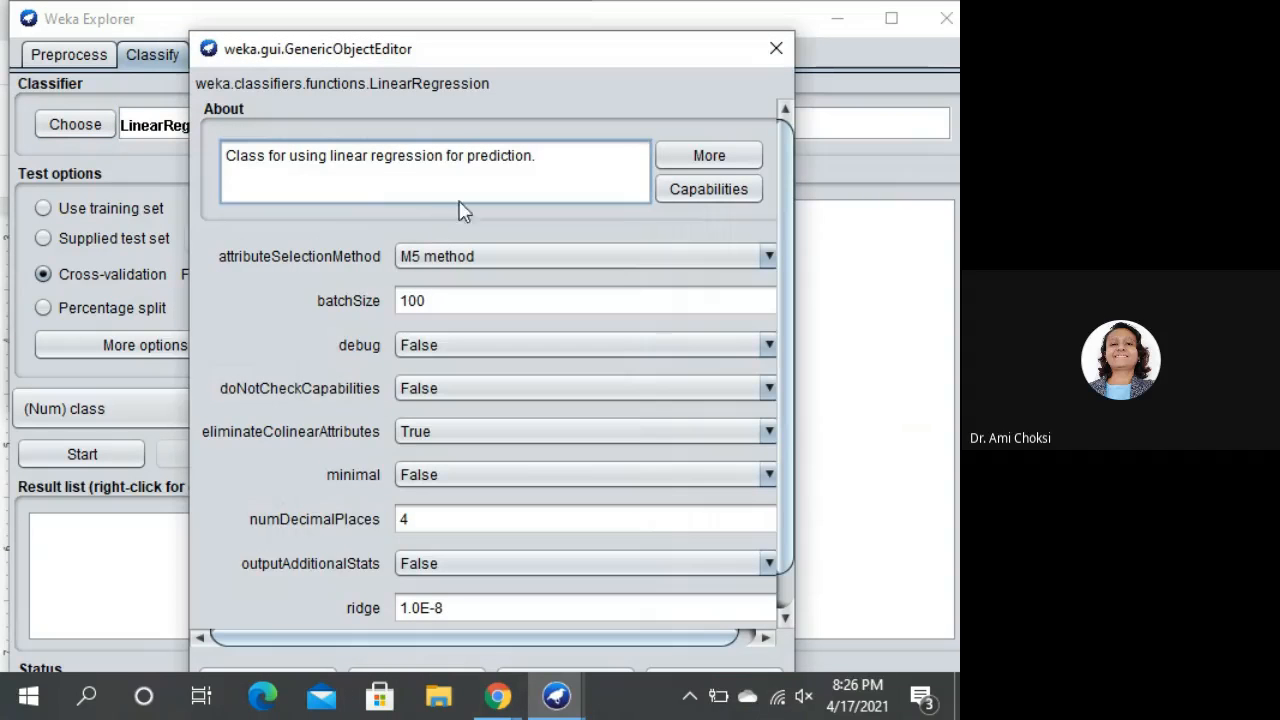
pyautogui.scroll(-1, 394, 234)
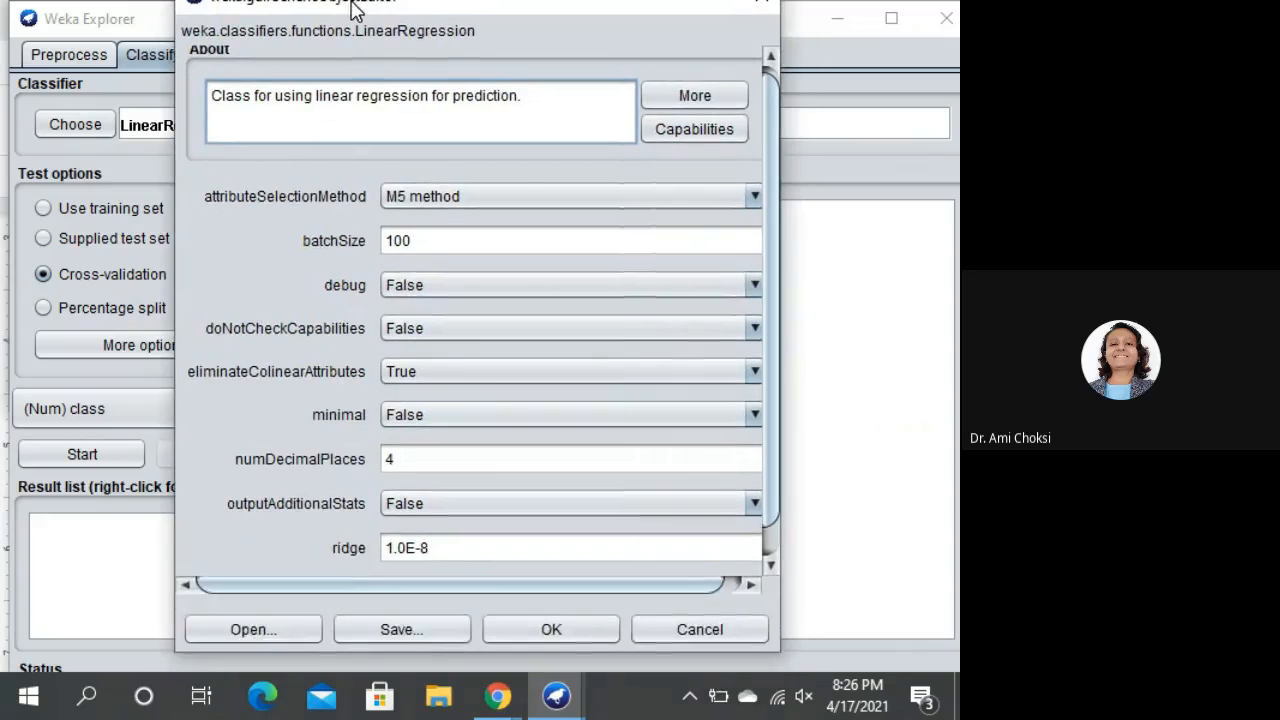
pyautogui.moveTo(352, 8); pyautogui.dragTo(354, 12)
pyautogui.scroll(-1, 428, 434)
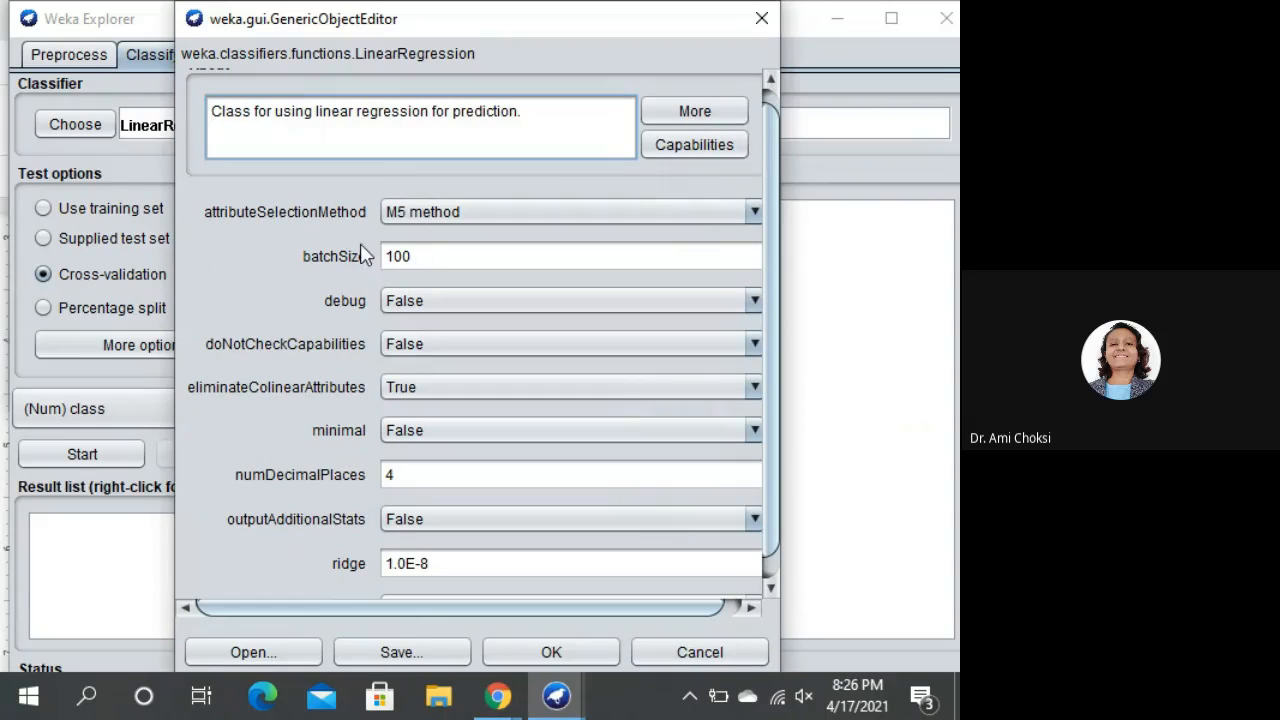
pyautogui.moveTo(362, 255)
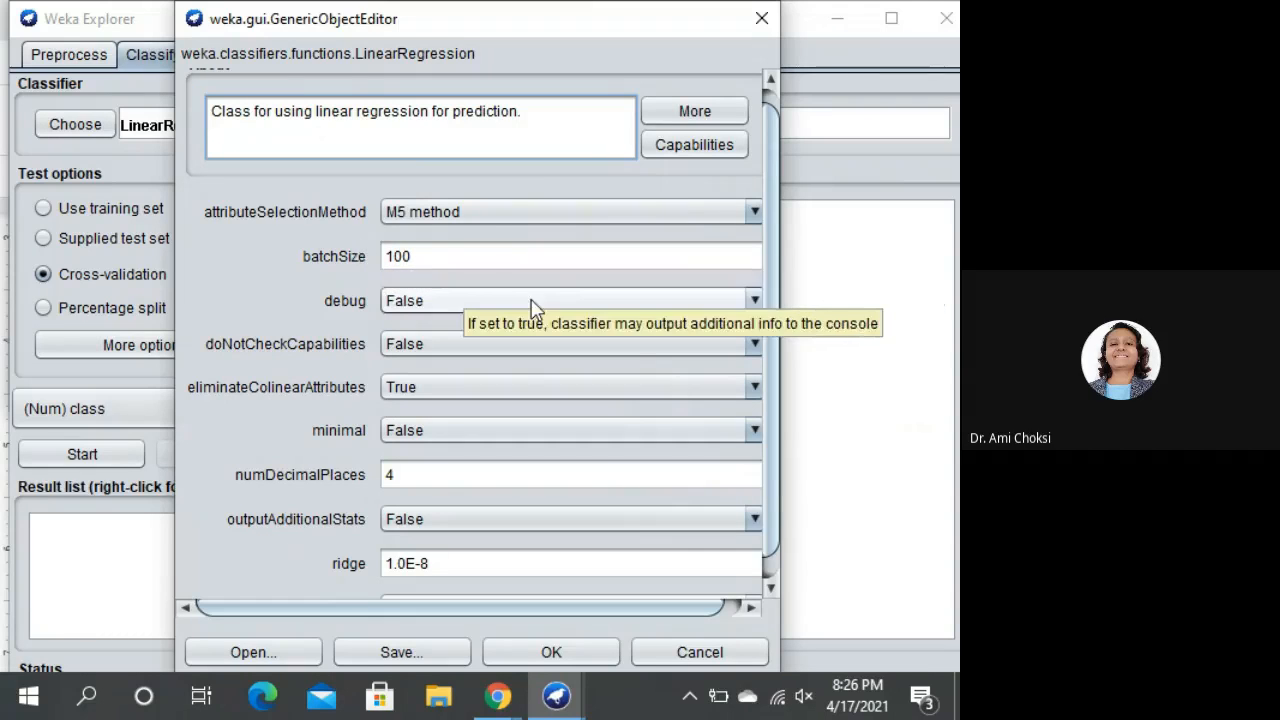
pyautogui.click(551, 652)
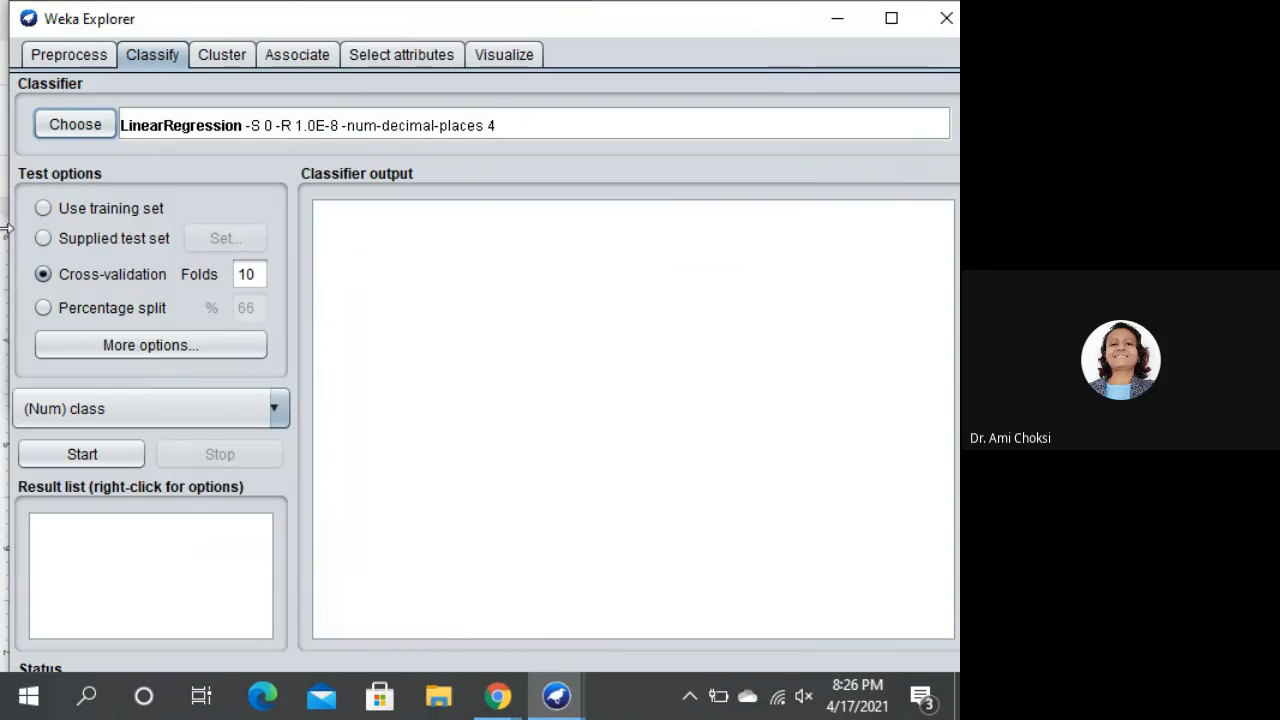
# Run LinearRegression on the cpu data with 10-fold cross-validation and read through the run information and regression equation
pyautogui.click(86, 454)
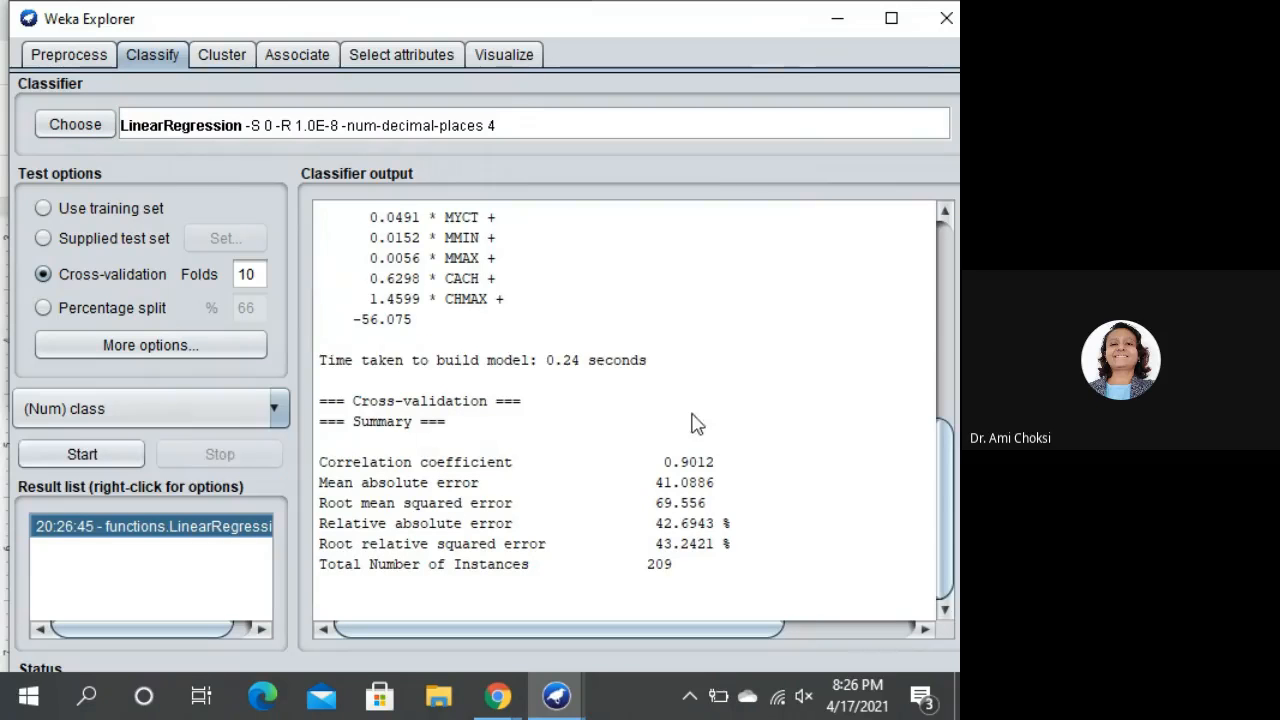
pyautogui.scroll(10, 620, 410)
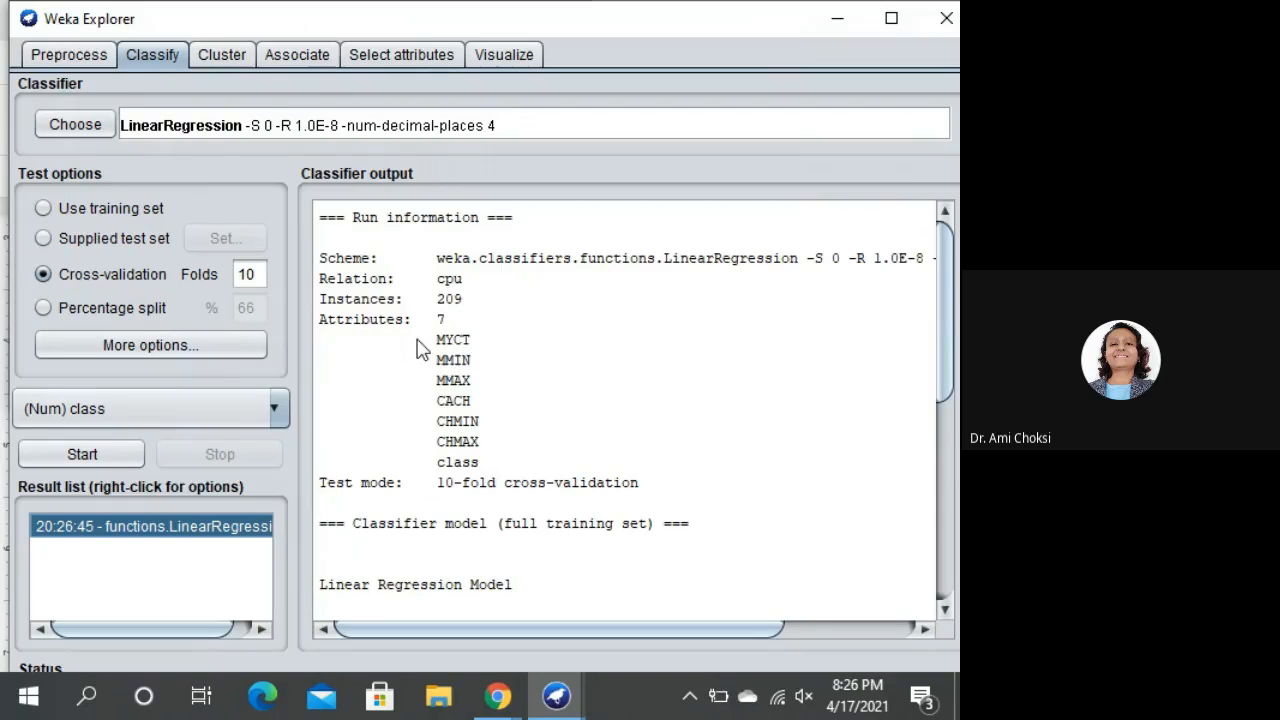
pyautogui.scroll(-3, 423, 350)
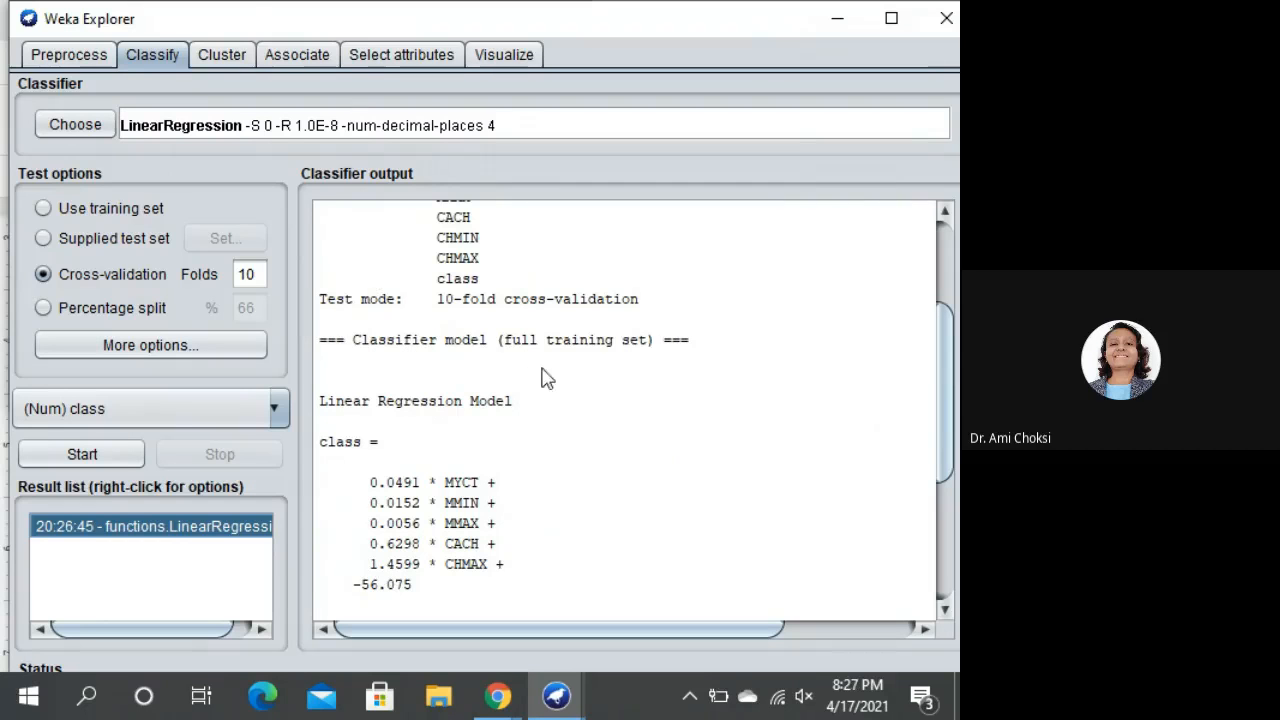
pyautogui.scroll(-1, 382, 418)
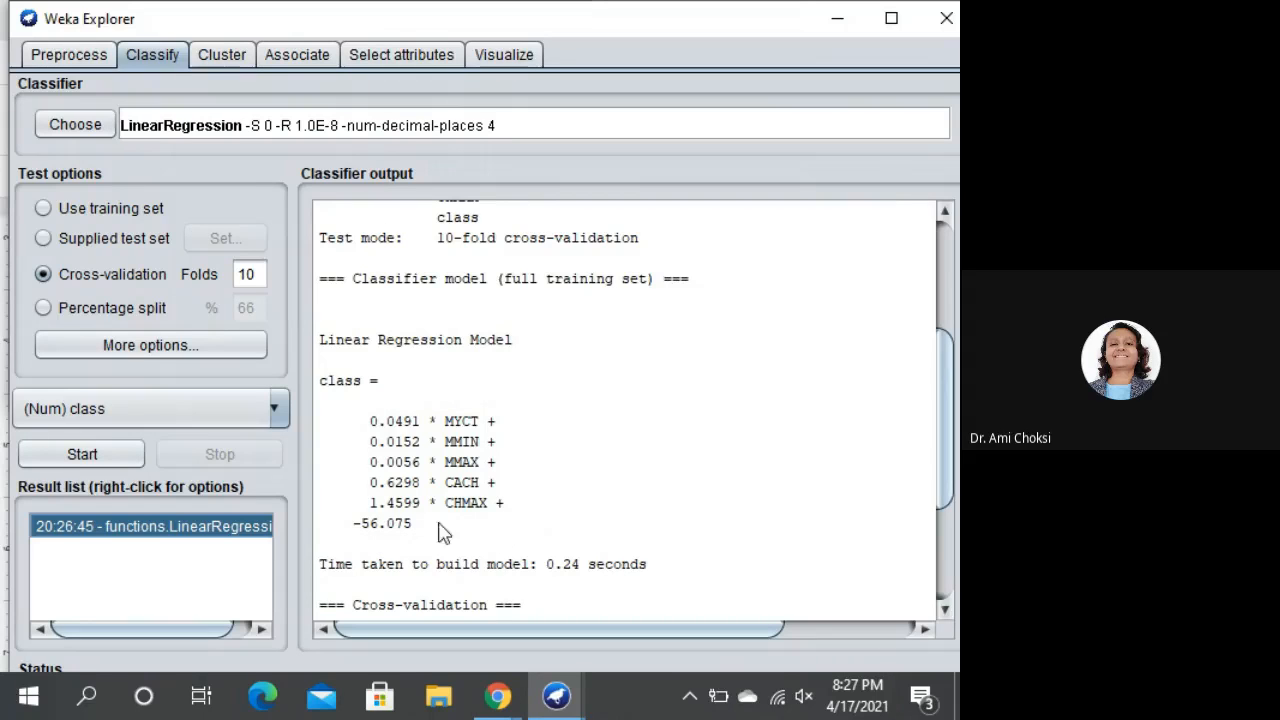
pyautogui.scroll(-1, 455, 510)
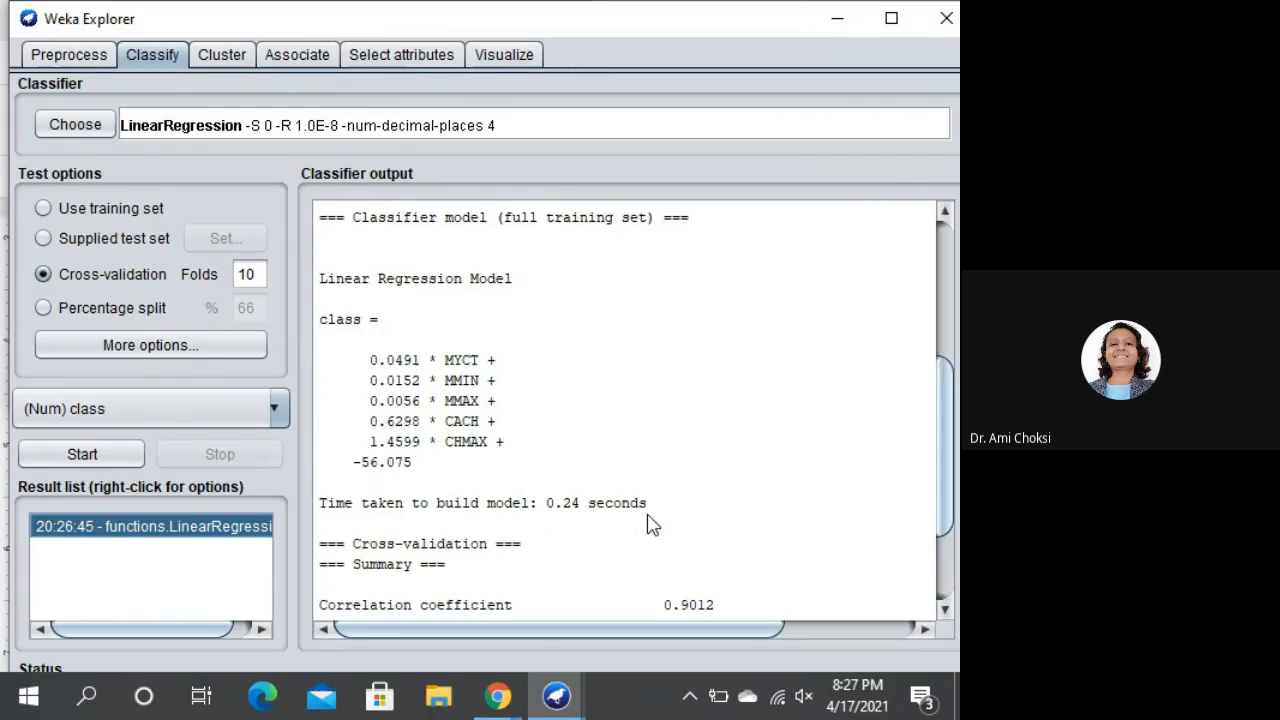
pyautogui.scroll(-1, 650, 523)
pyautogui.scroll(-1, 652, 524)
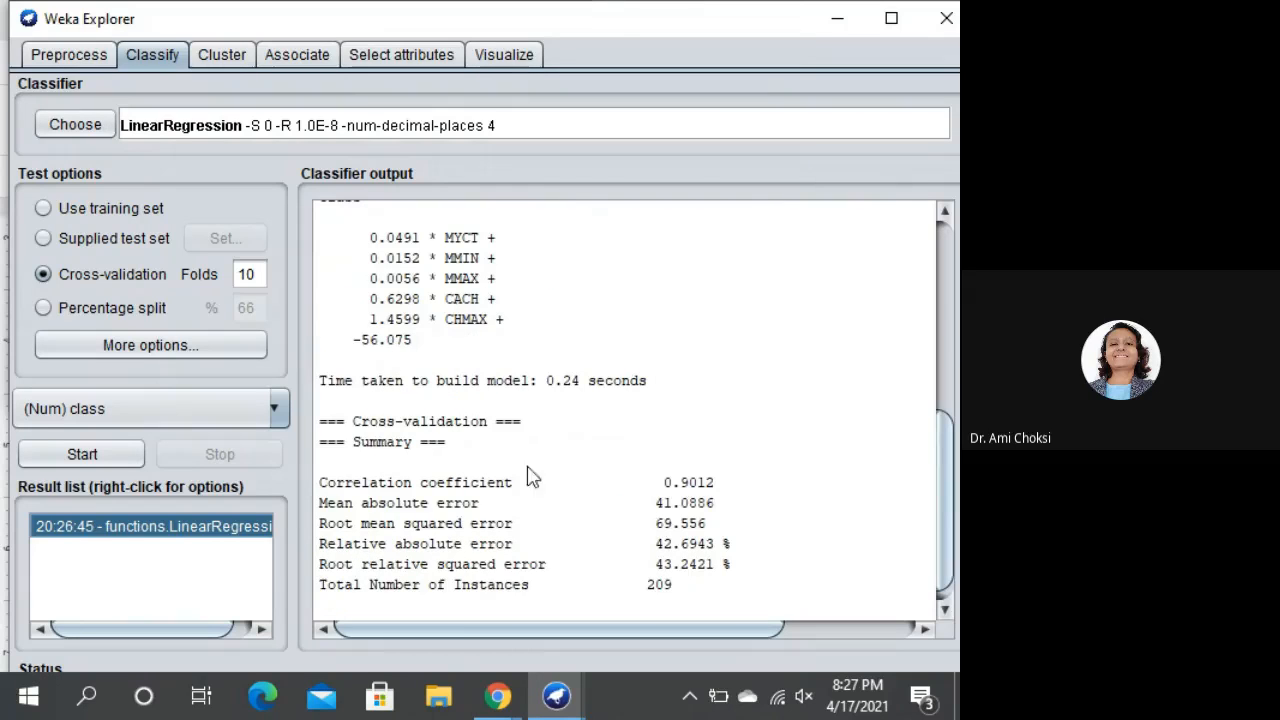
# Examine the cross-validation summary, highlighting the correlation coefficient line, and return to the regression model
pyautogui.moveTo(328, 484); pyautogui.dragTo(733, 490)
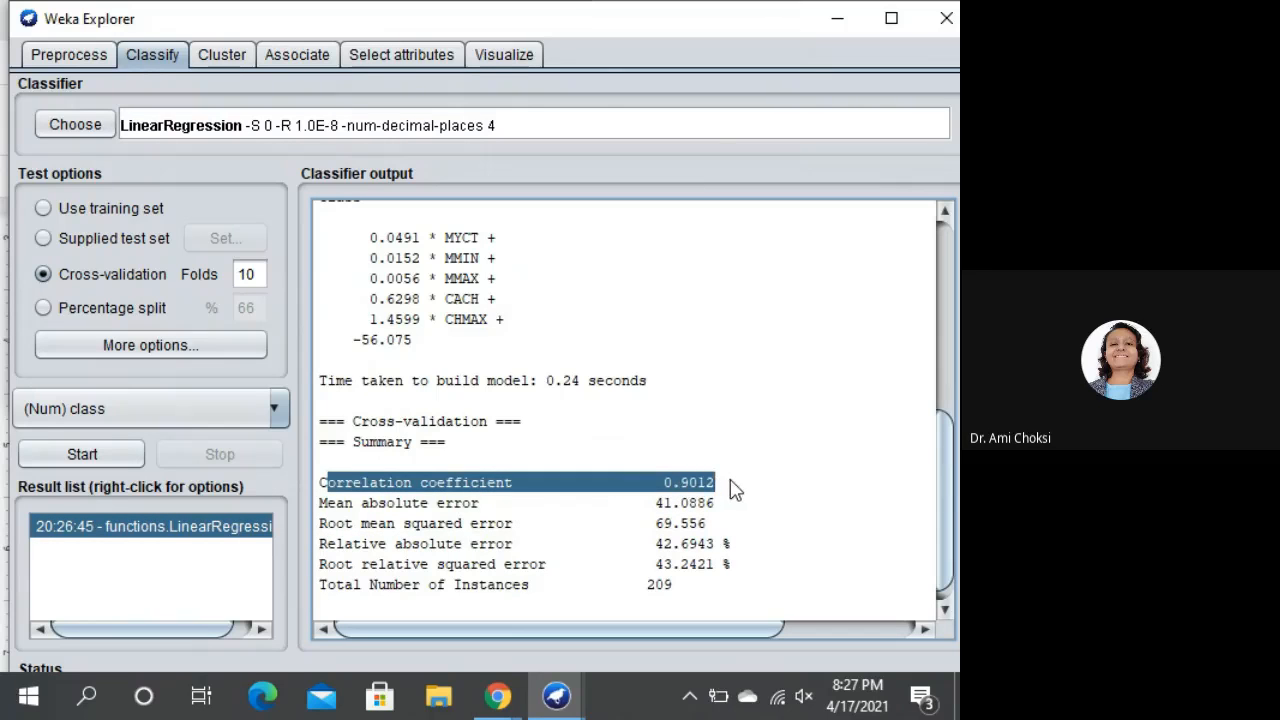
pyautogui.click(733, 490)
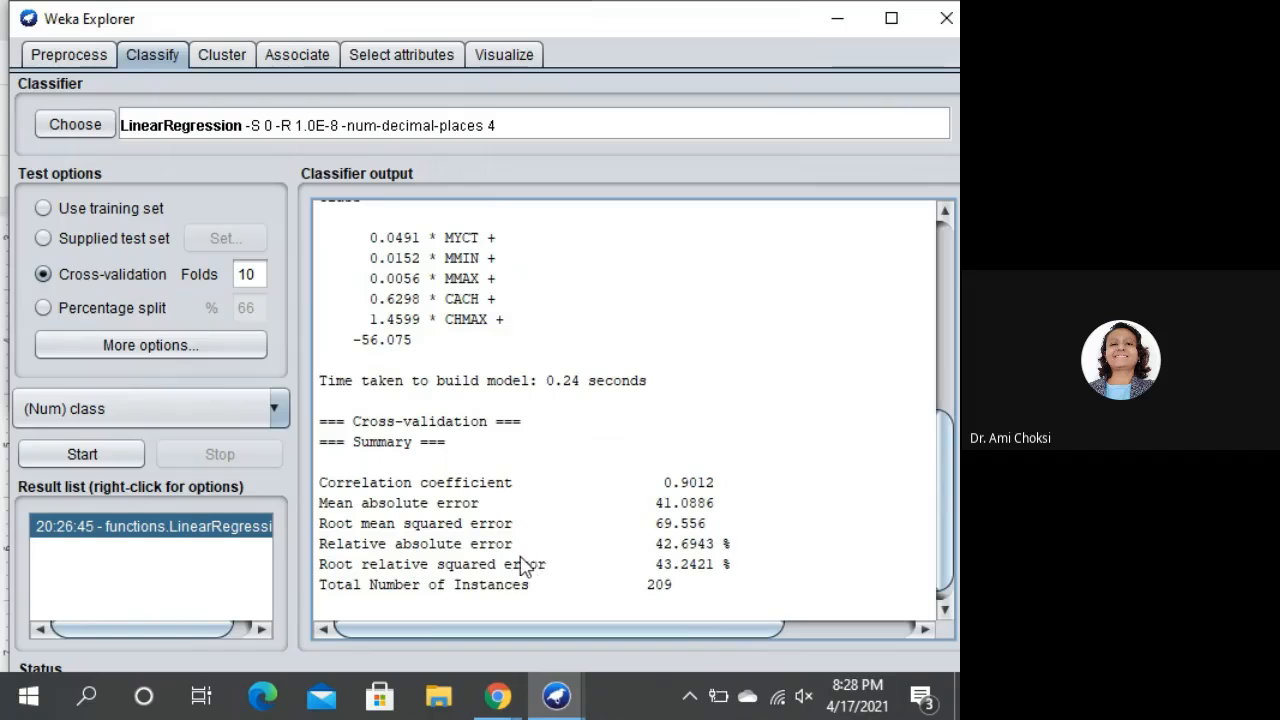
pyautogui.scroll(-1, 613, 568)
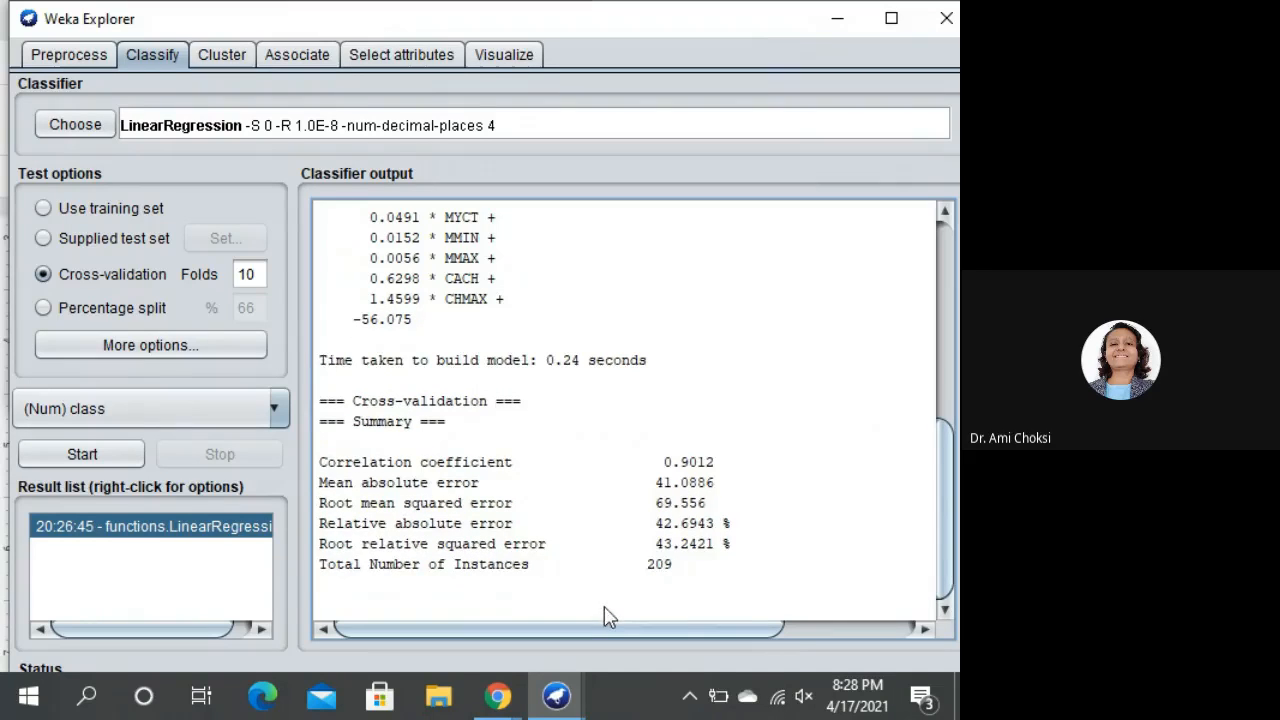
pyautogui.moveTo(603, 614); pyautogui.dragTo(443, 297)
pyautogui.click(440, 300)
pyautogui.scroll(2, 588, 423)
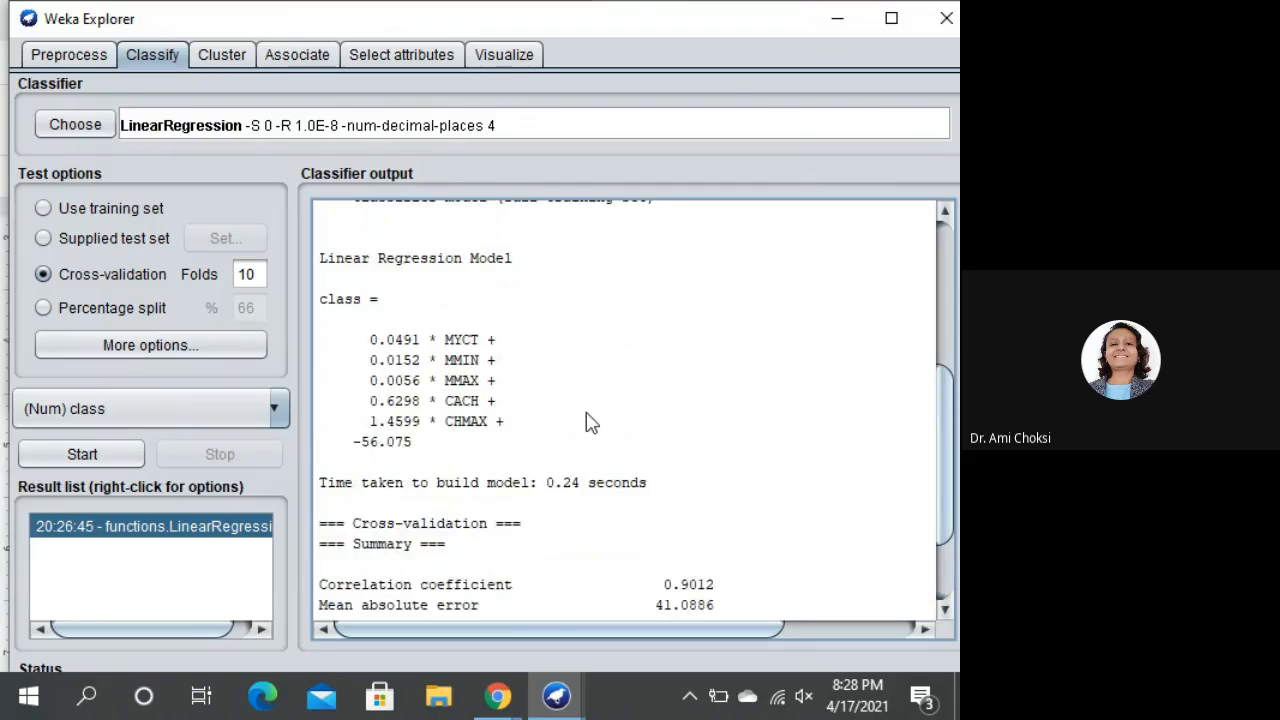
# Visualize the classifier errors of the LinearRegression result, inspect the predicted versus actual class plot, and close it
pyautogui.click(203, 536)
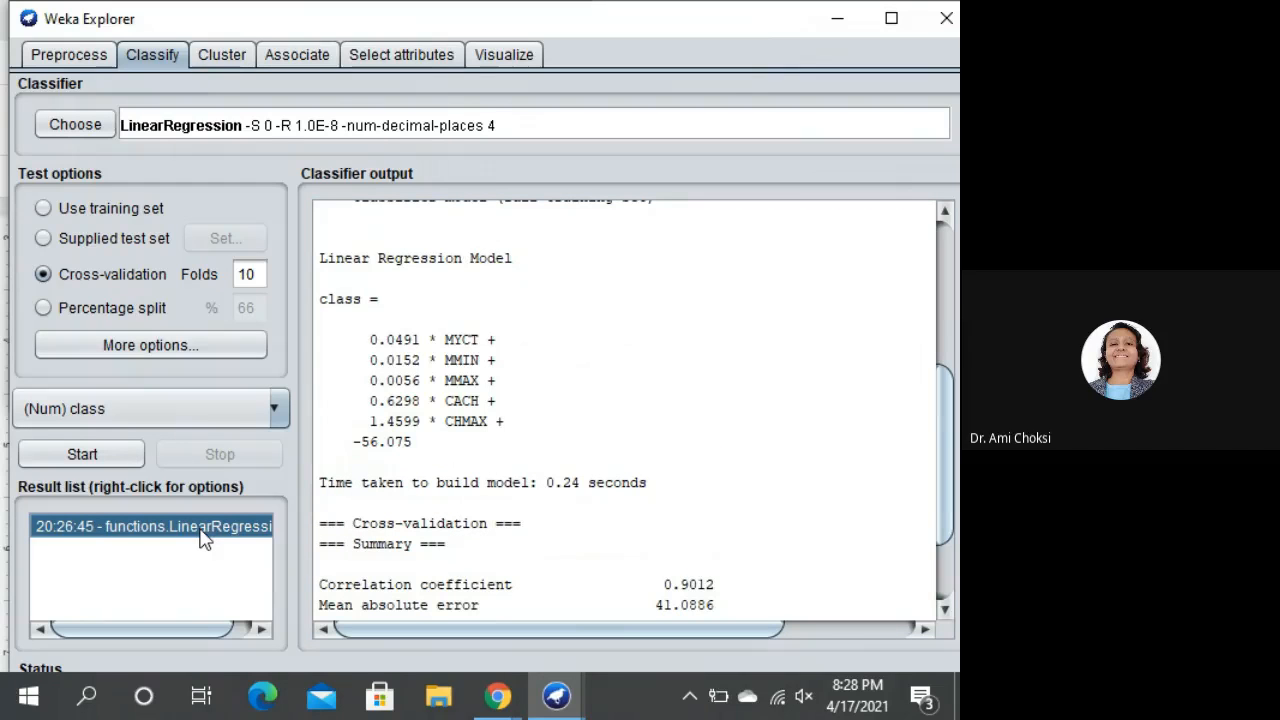
pyautogui.rightClick(203, 538)
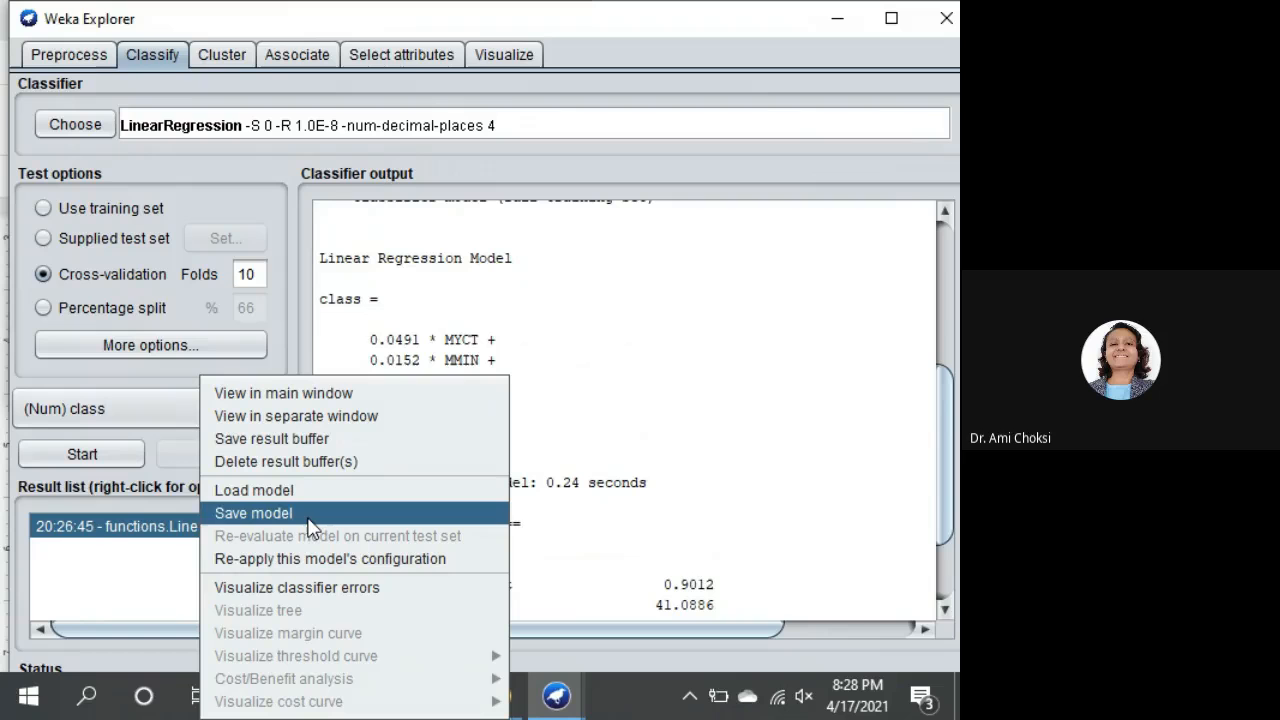
pyautogui.click(346, 590)
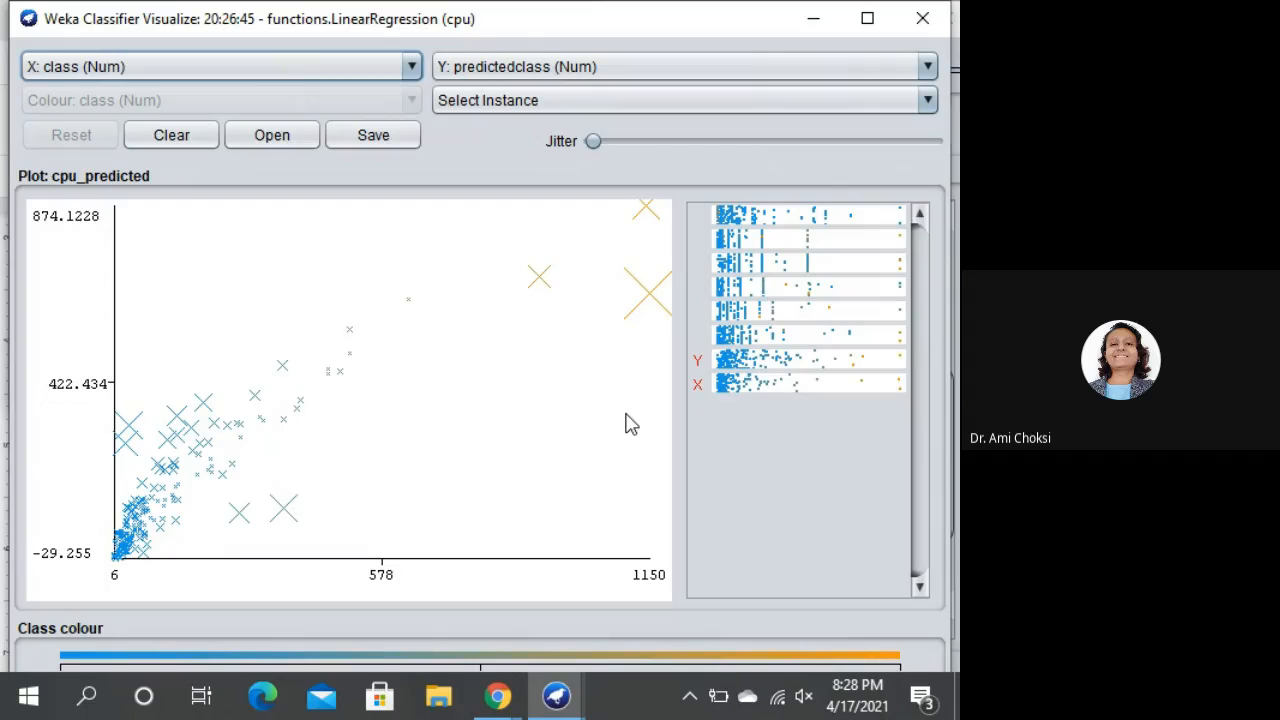
pyautogui.click(923, 19)
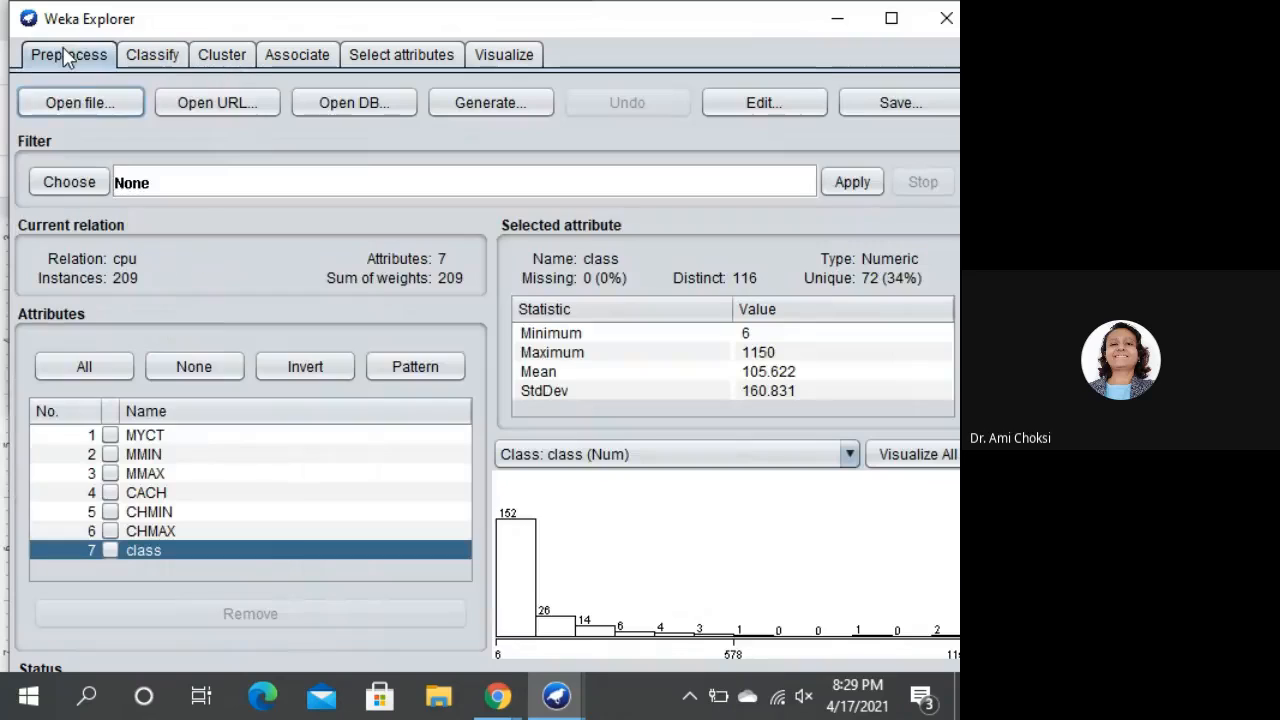
# Load the weather.numeric.arff dataset from Weka's data folder
pyautogui.click(68, 56)
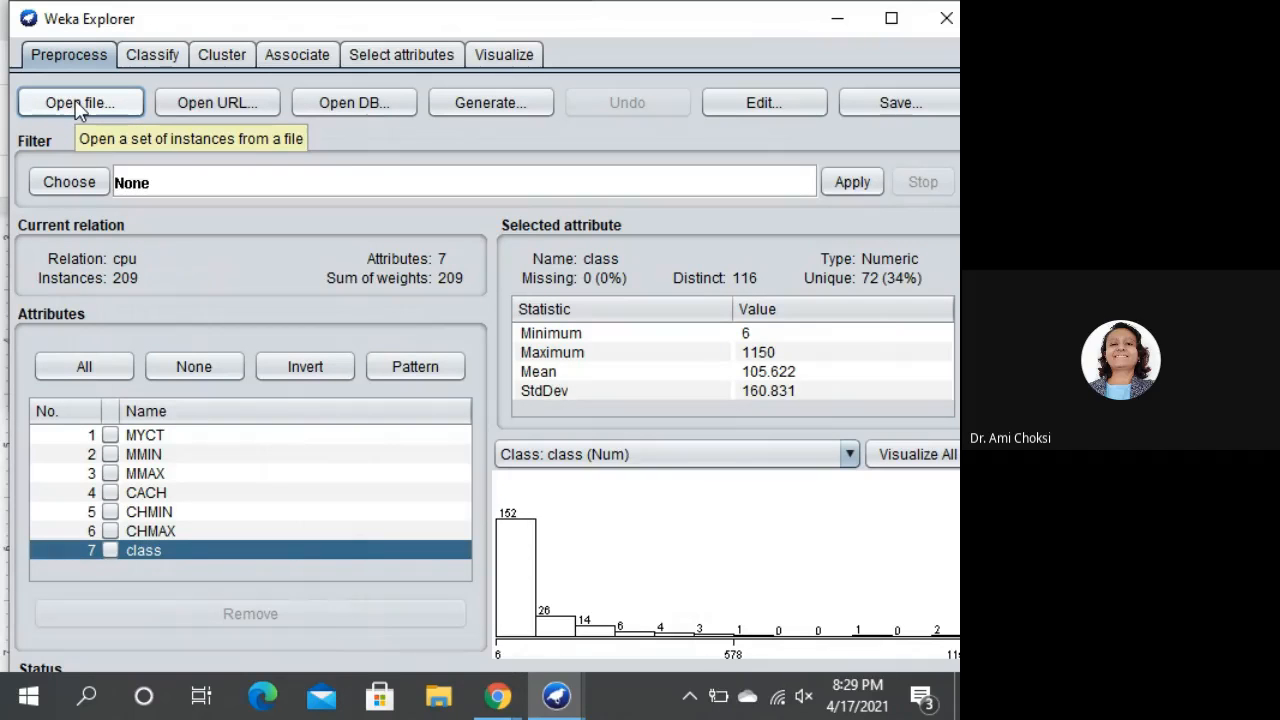
pyautogui.click(80, 104)
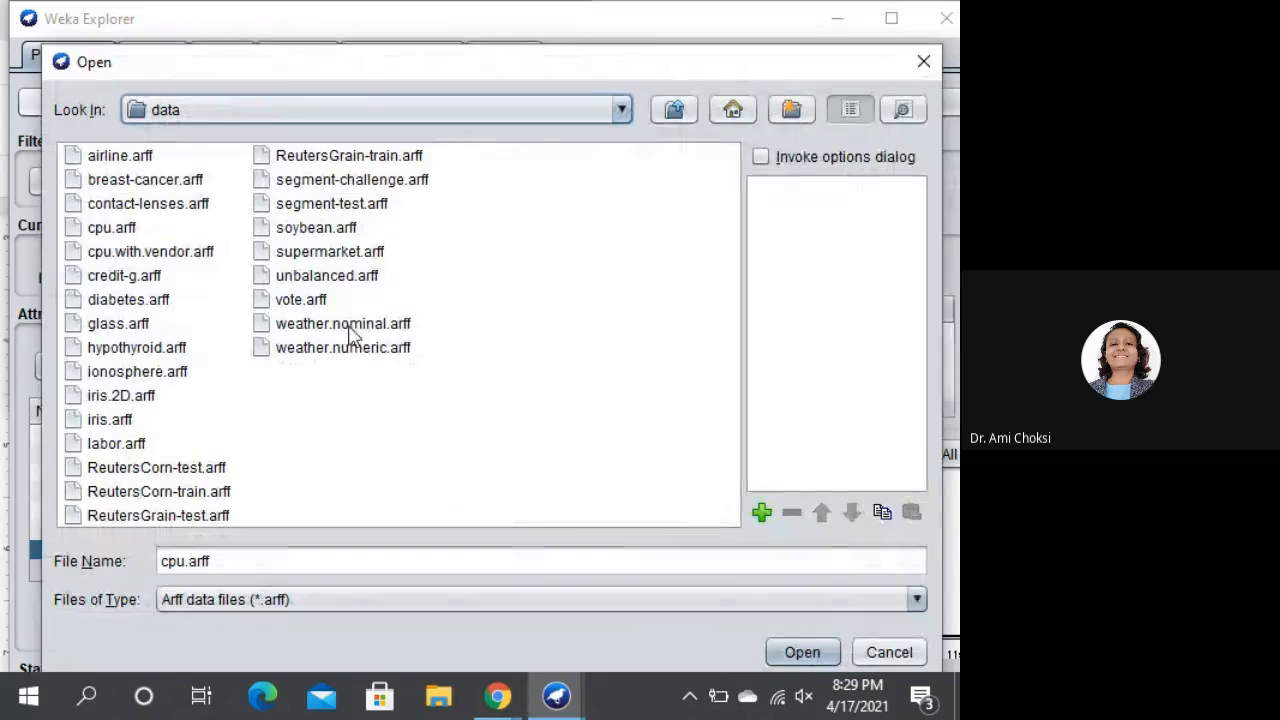
pyautogui.click(305, 358)
pyautogui.click(808, 653)
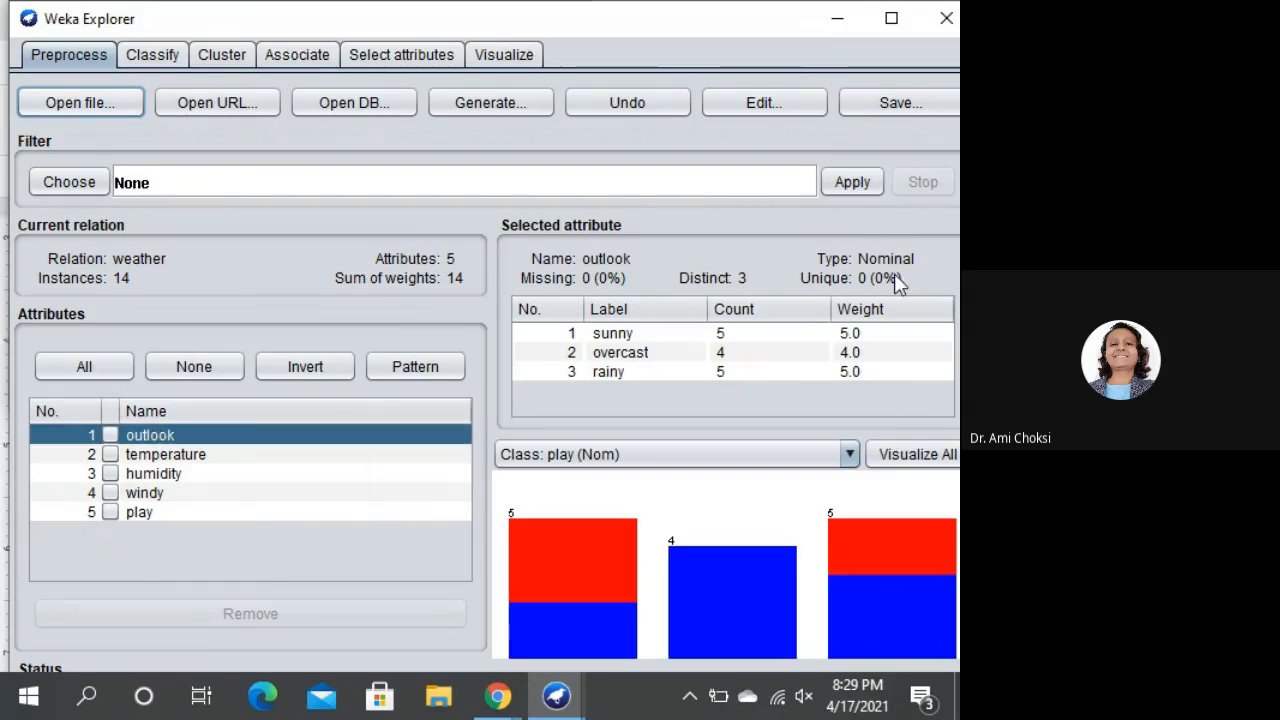
# Examine the type and statistics of the temperature, humidity, windy and play attributes in turn
pyautogui.click(195, 456)
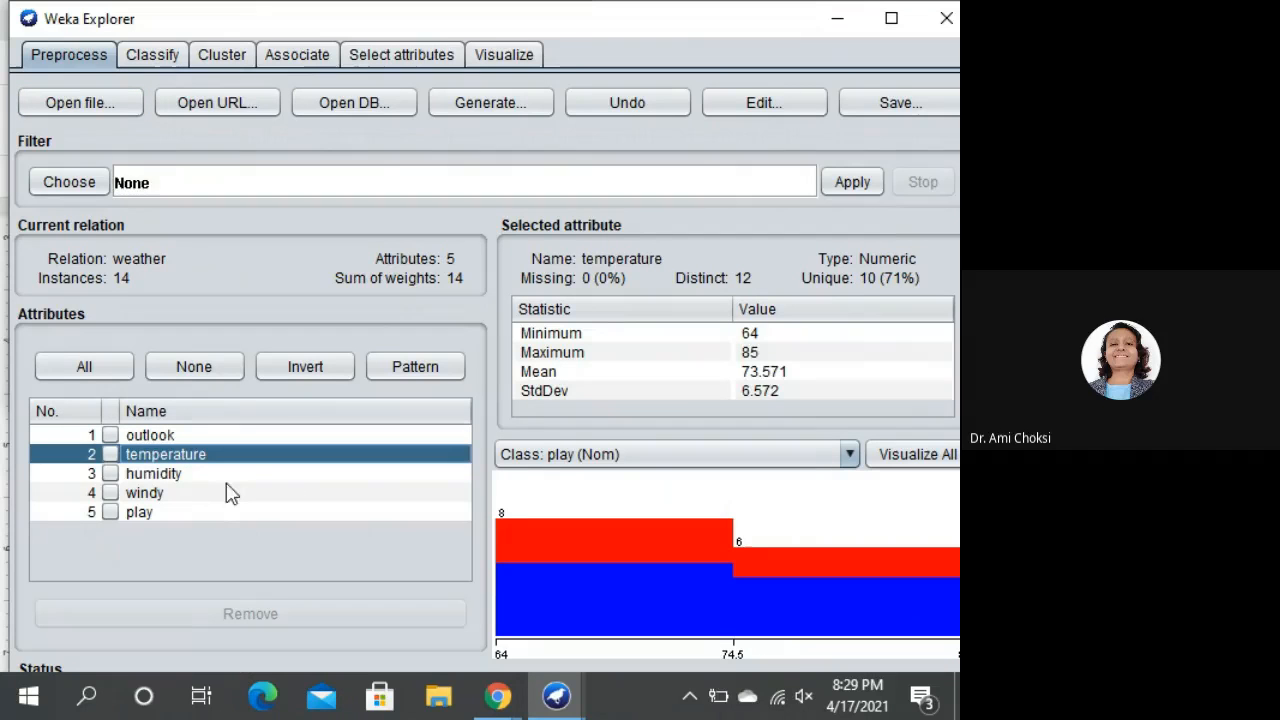
pyautogui.click(196, 476)
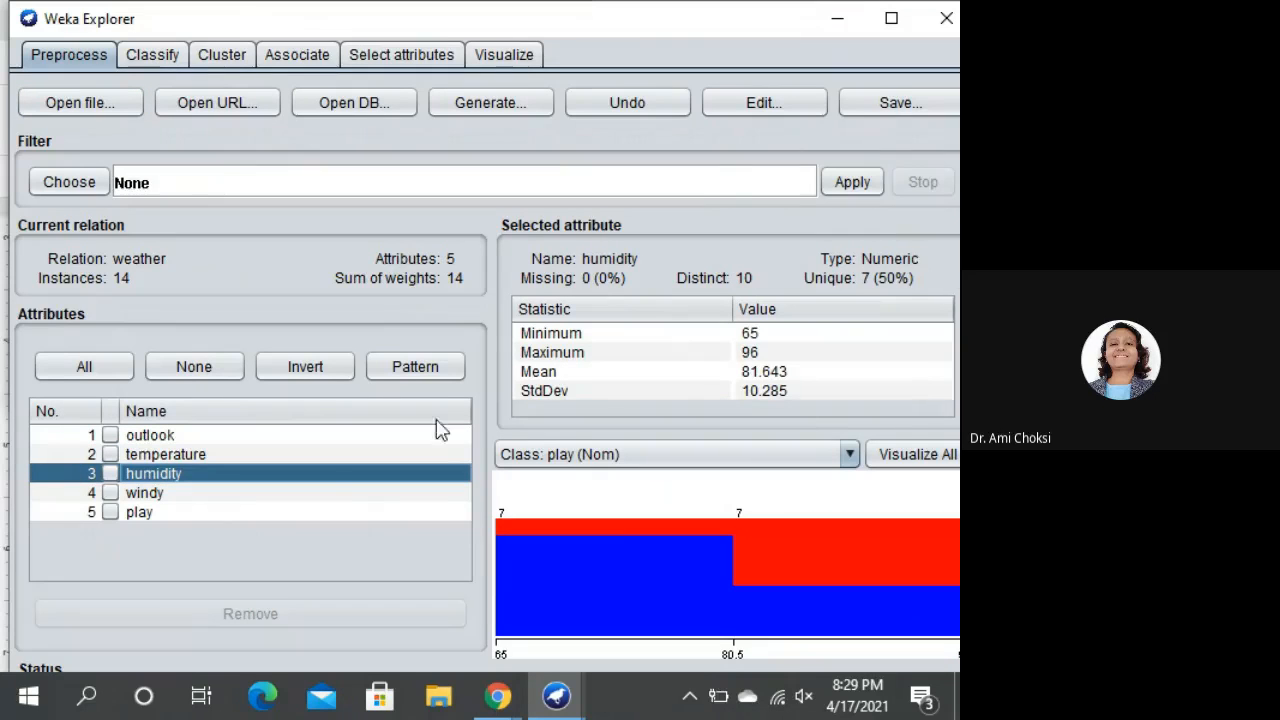
pyautogui.click(201, 494)
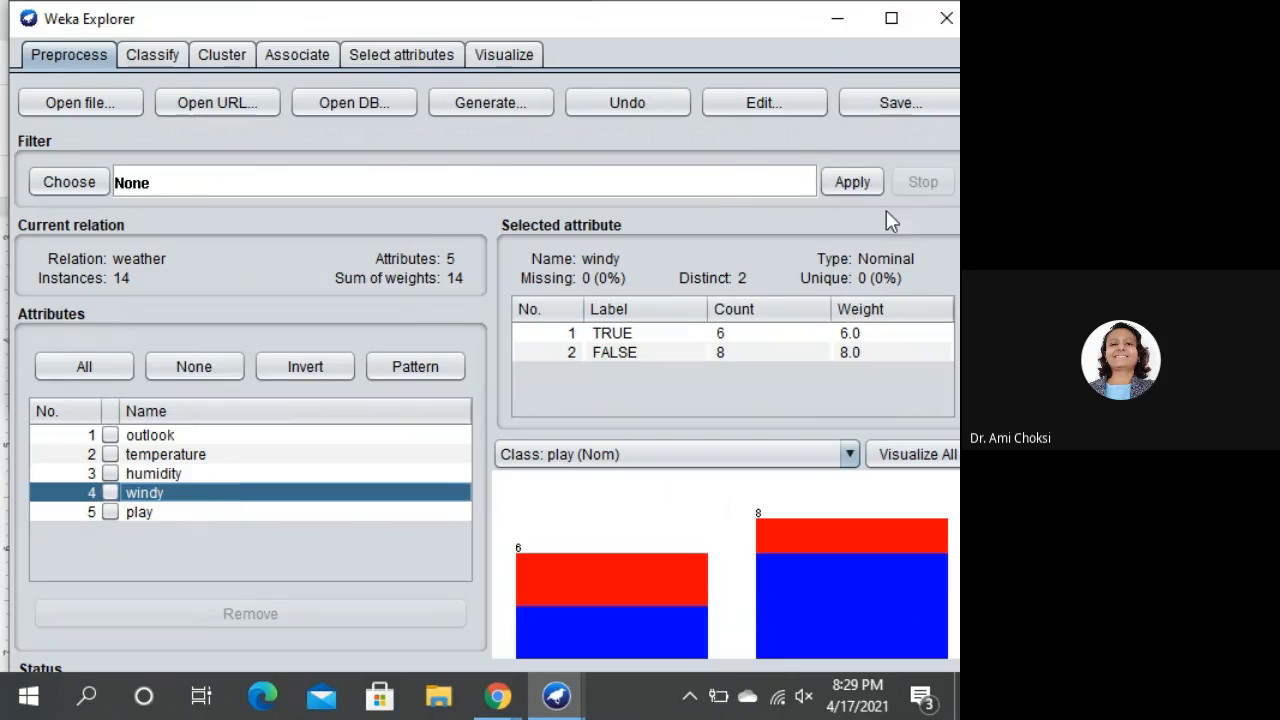
pyautogui.click(200, 514)
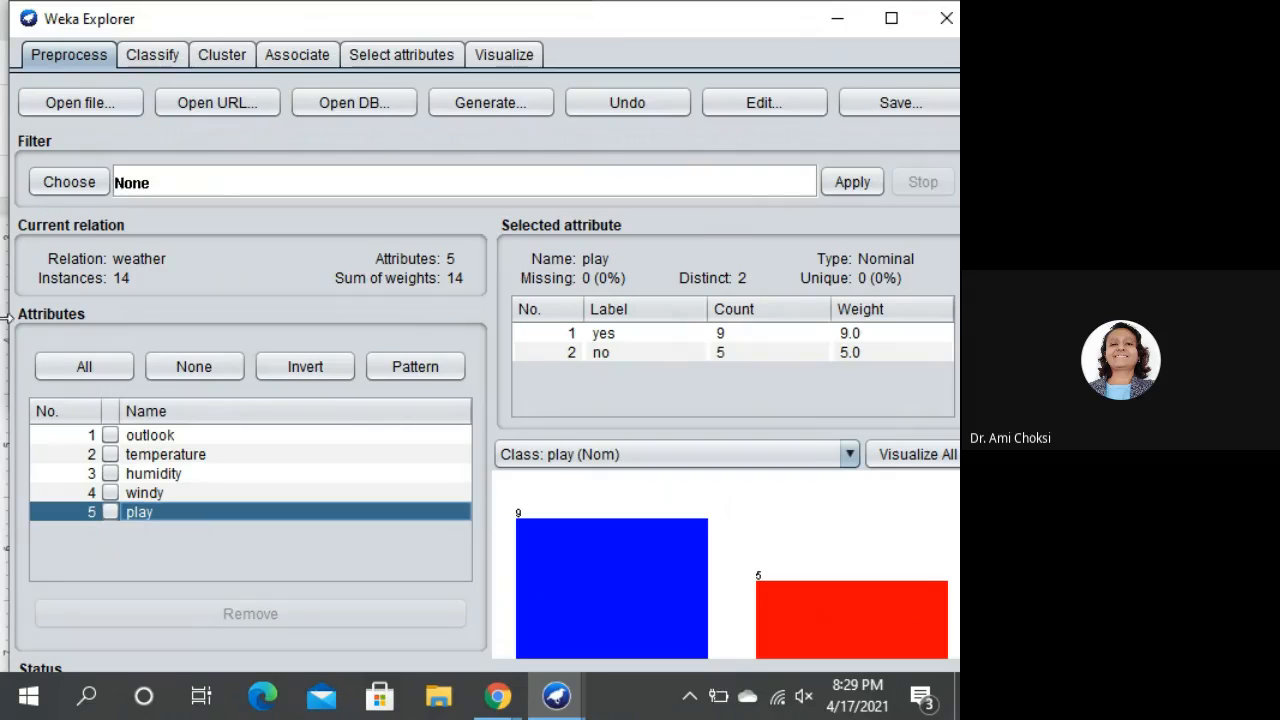
# Check LinearRegression's capabilities in the functions group against the weather data and select it as the classifier
pyautogui.click(149, 56)
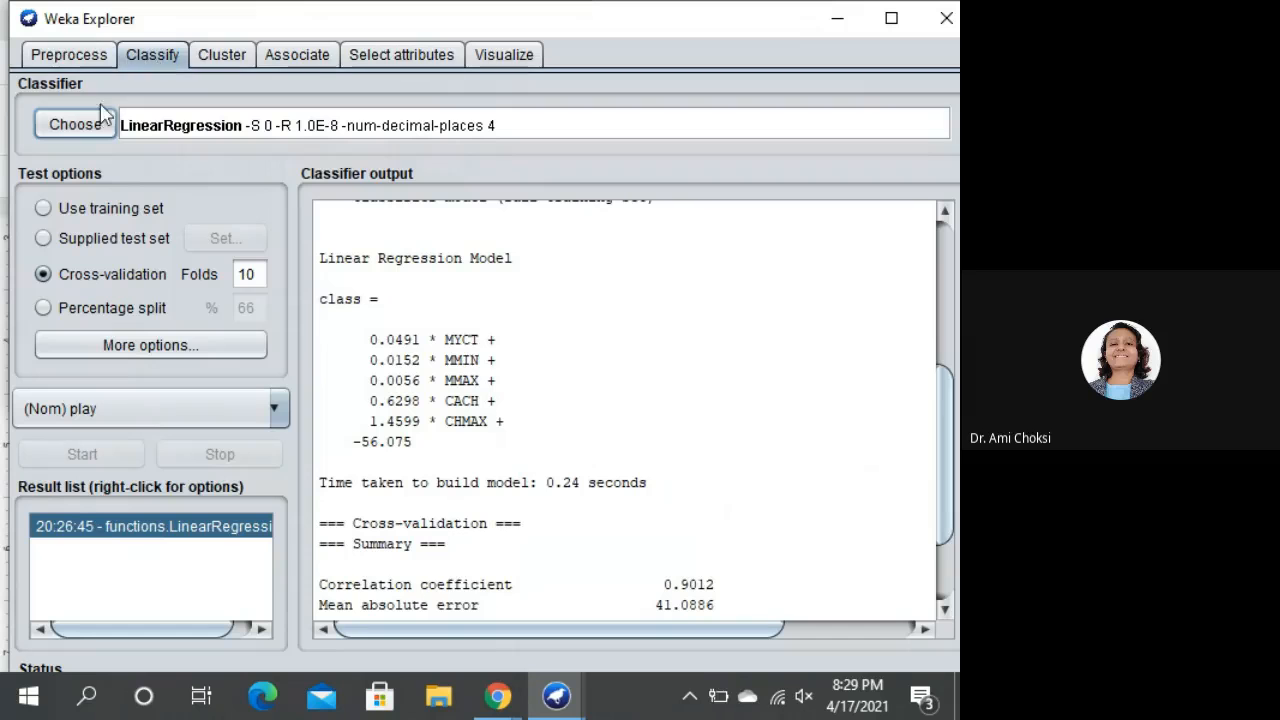
pyautogui.click(90, 127)
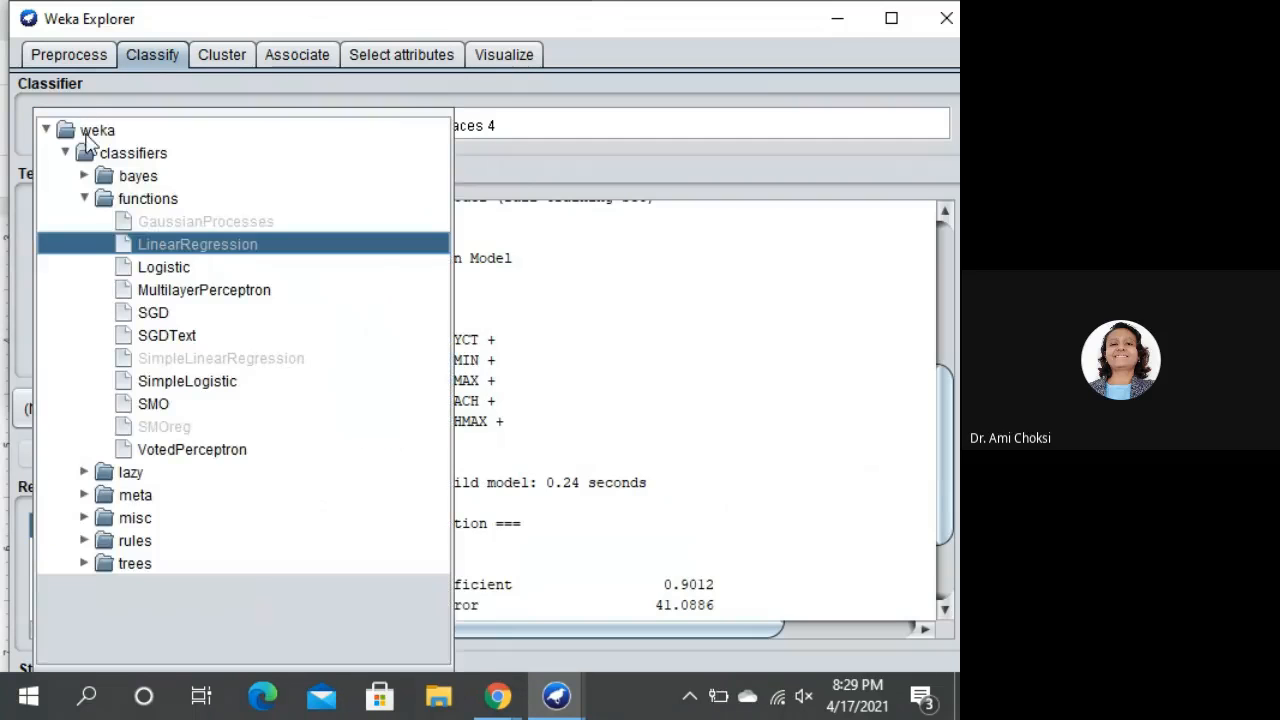
pyautogui.click(233, 222)
pyautogui.click(110, 132)
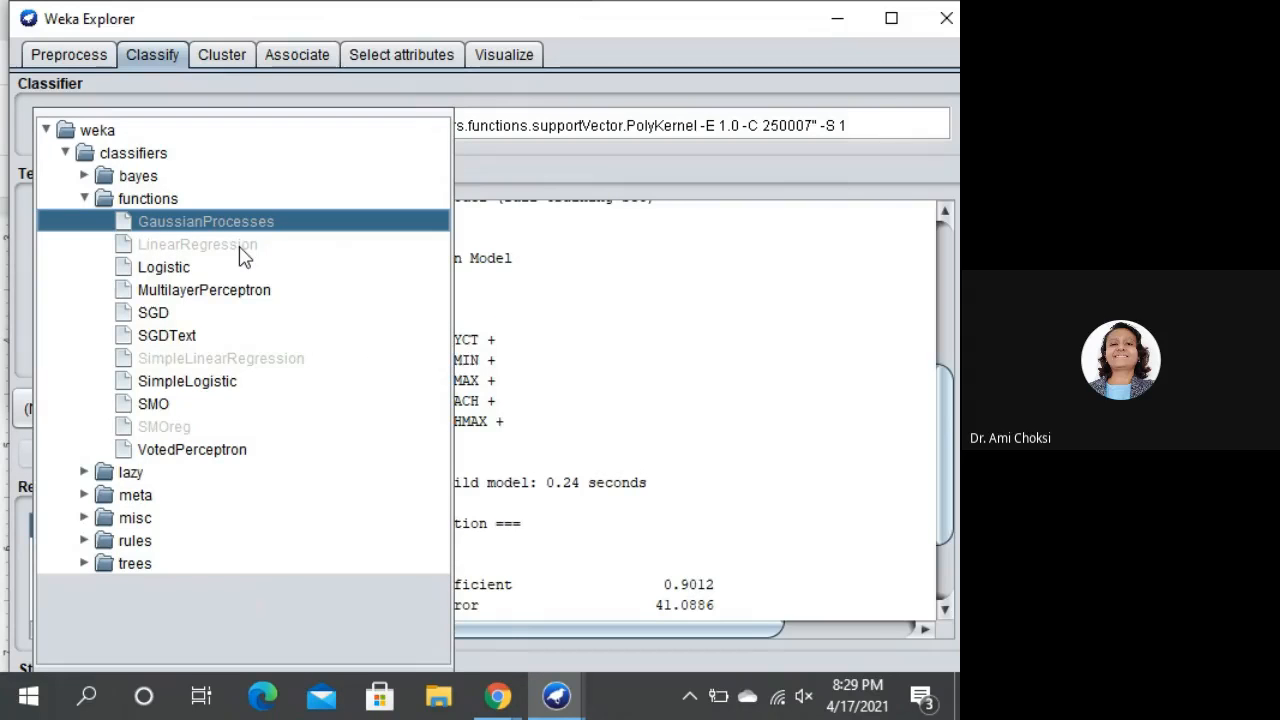
pyautogui.moveTo(240, 256)
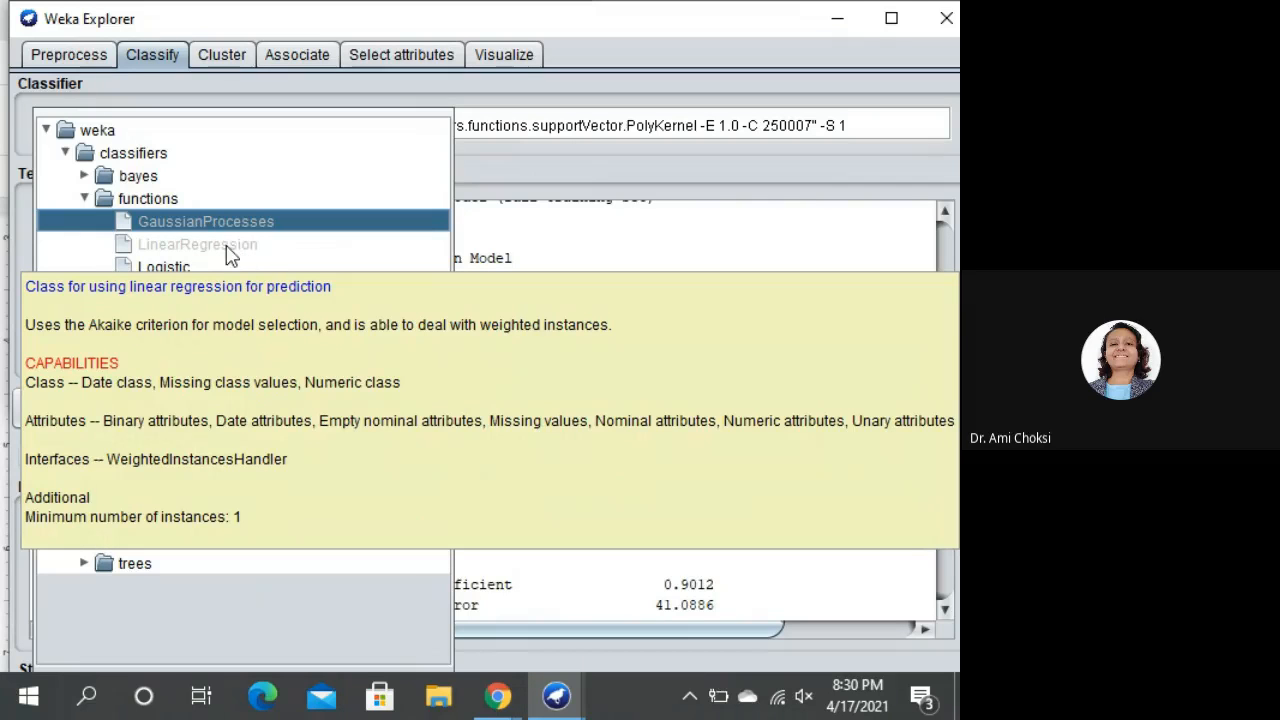
pyautogui.click(226, 252)
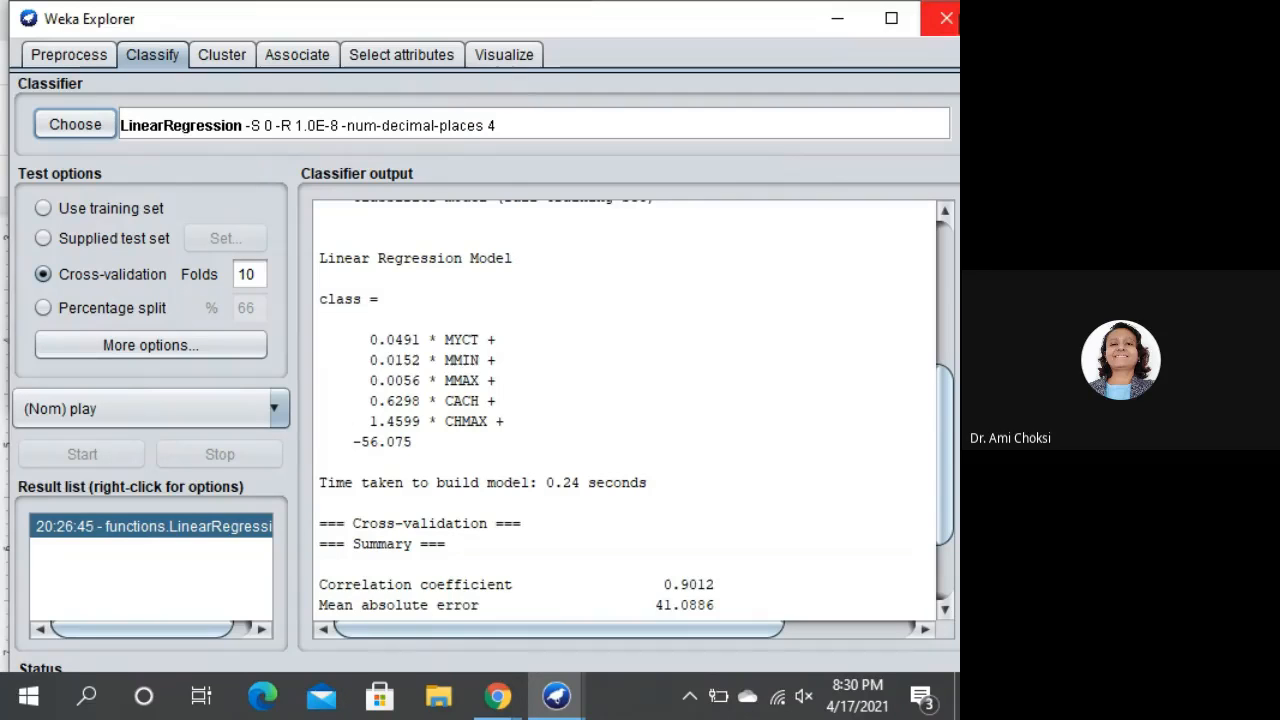
# Close the Weka Explorer window and confirm the closing
pyautogui.click(948, 17)
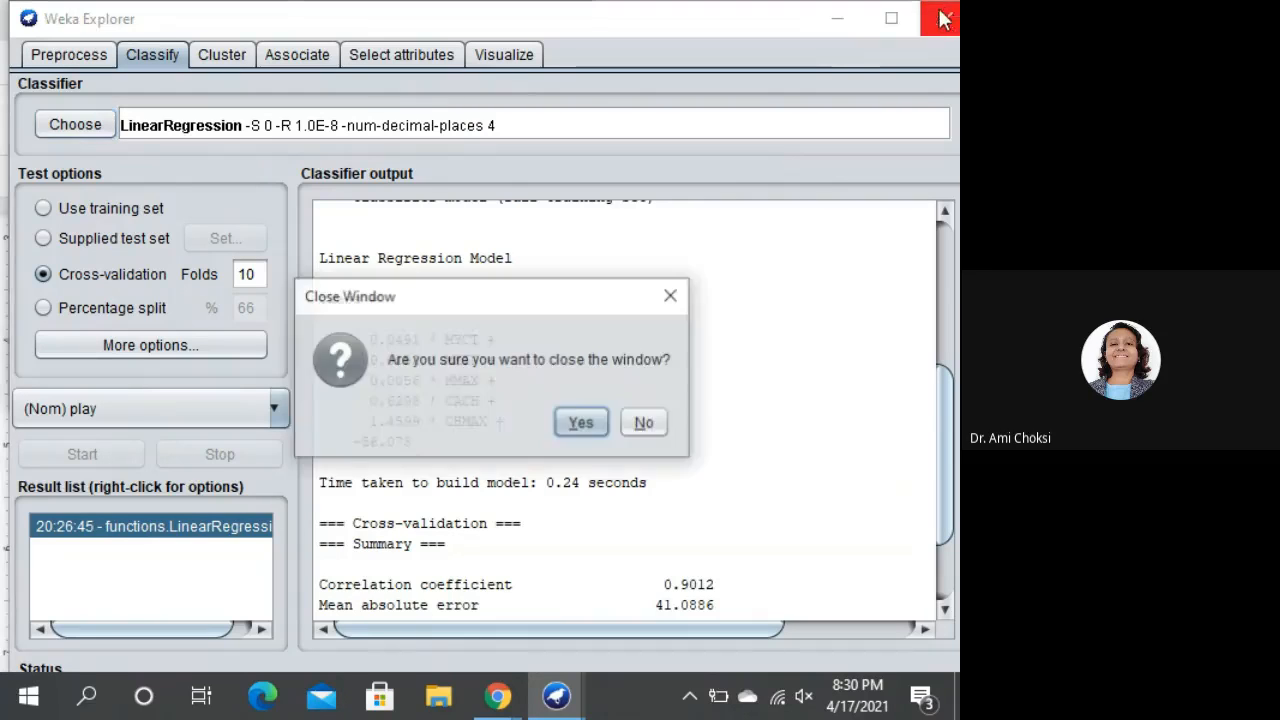
pyautogui.click(587, 423)
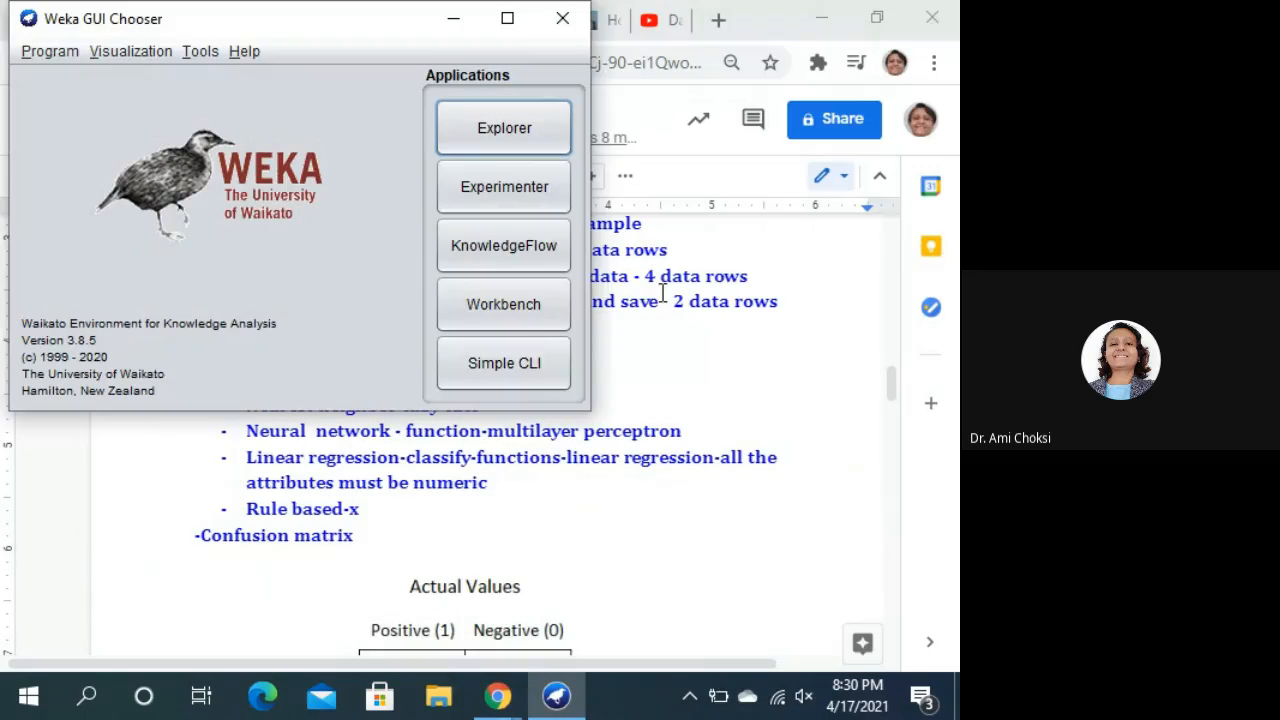
# Switch to the Google Meet call in the Chrome browser and show its additional call options
pyautogui.click(662, 292)
pyautogui.click(170, 21)
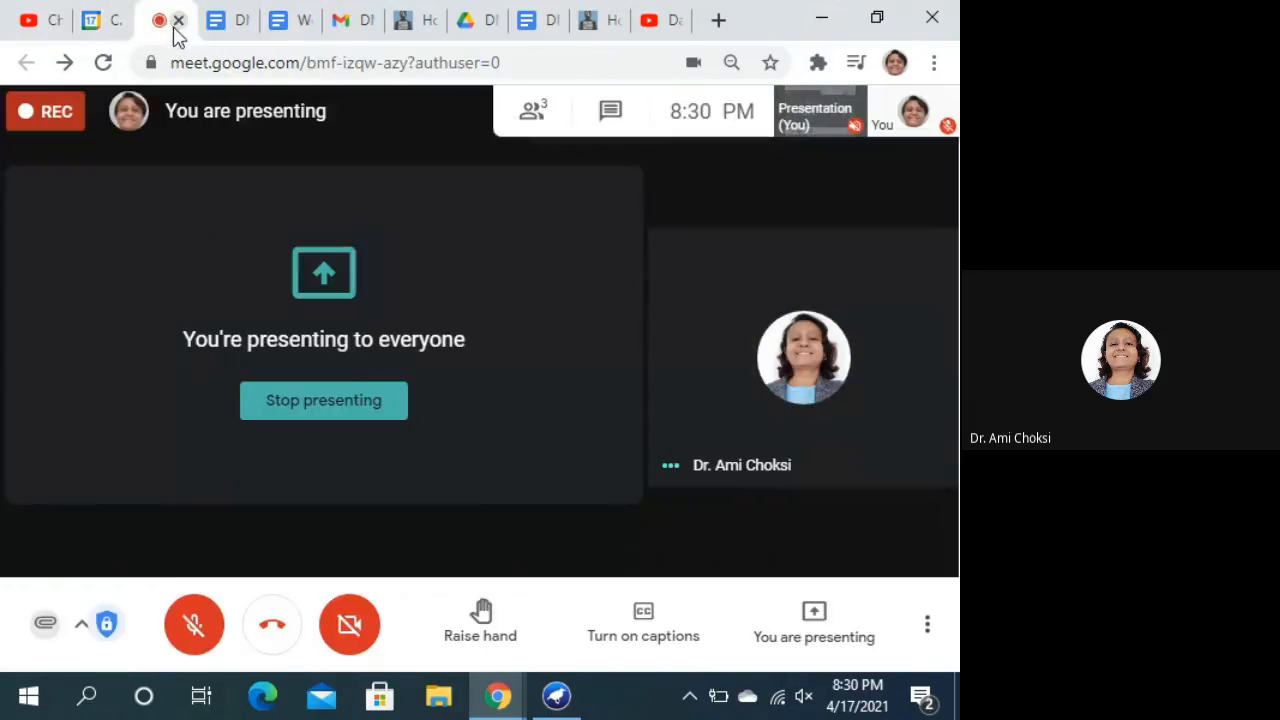
pyautogui.click(930, 628)
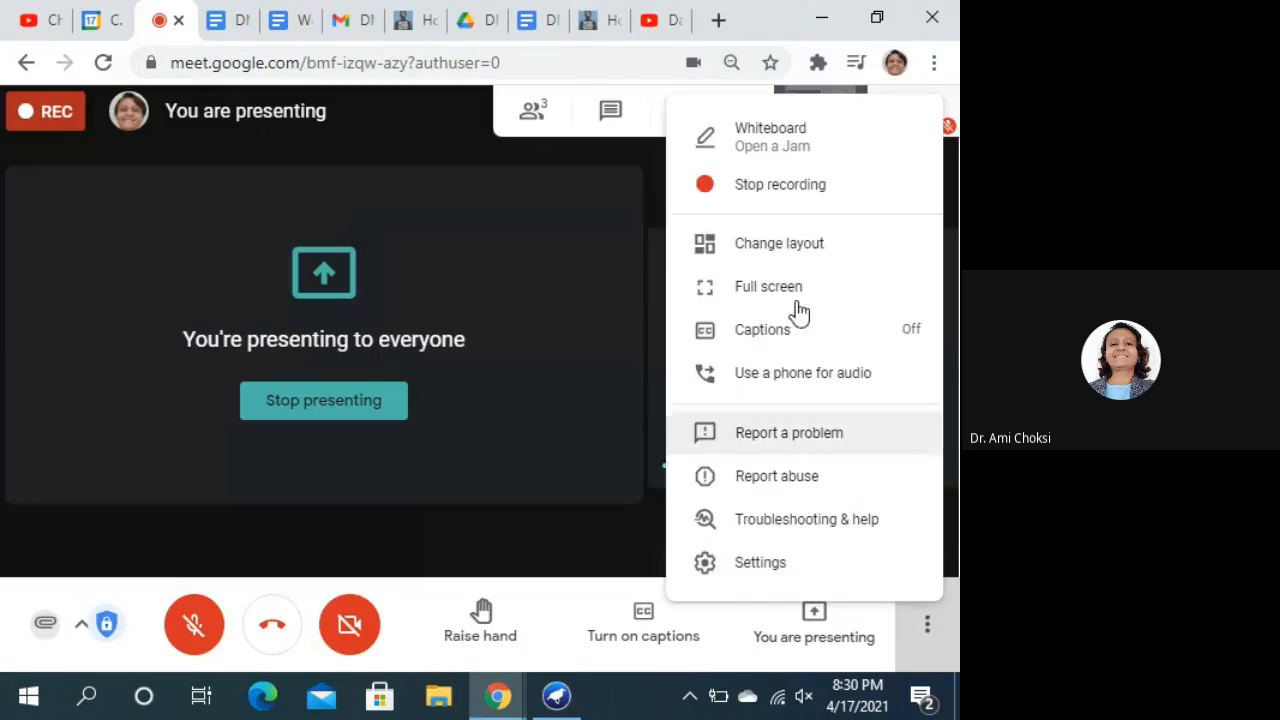